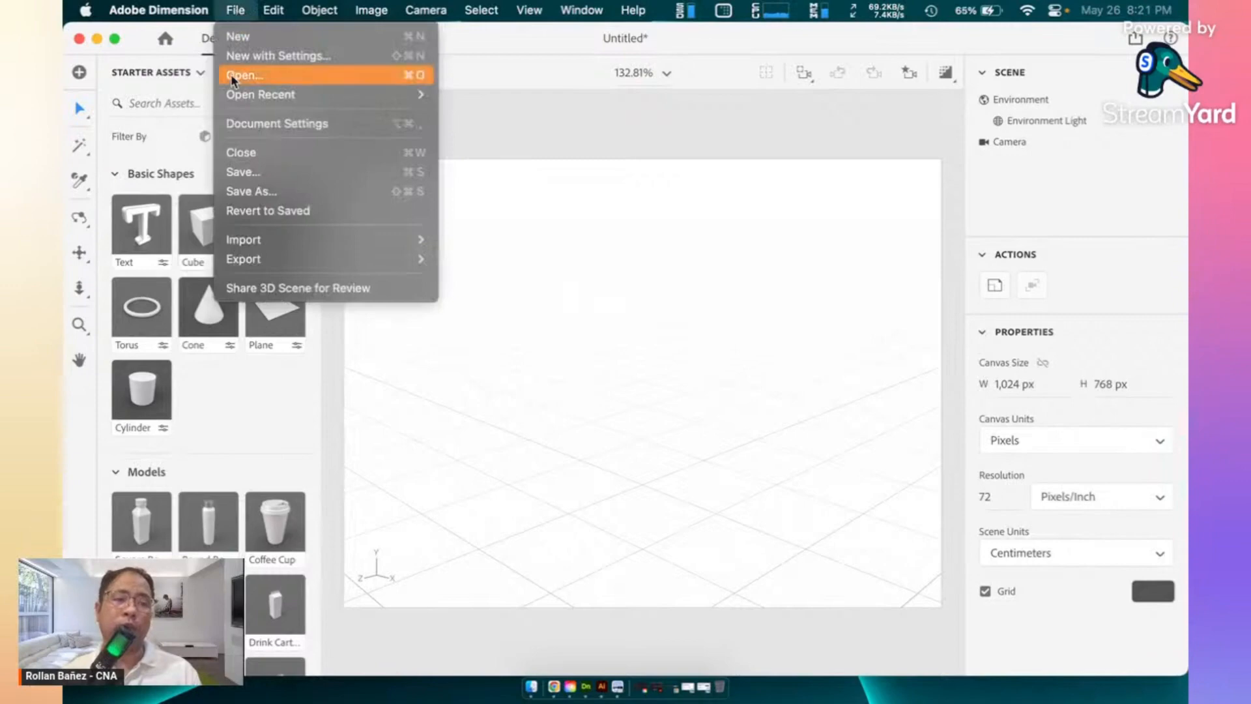
{"action": "mouse_move", "coordinate": [270, 239]}
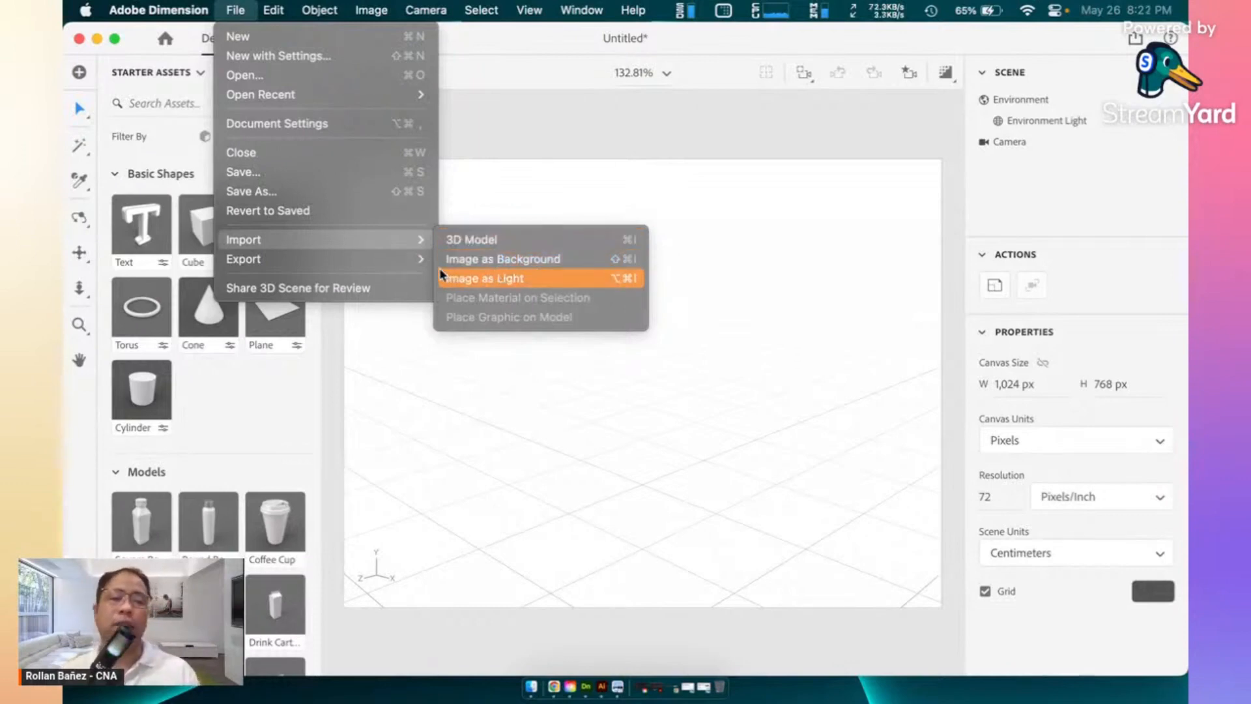
{"action": "mouse_move", "coordinate": [407, 253]}
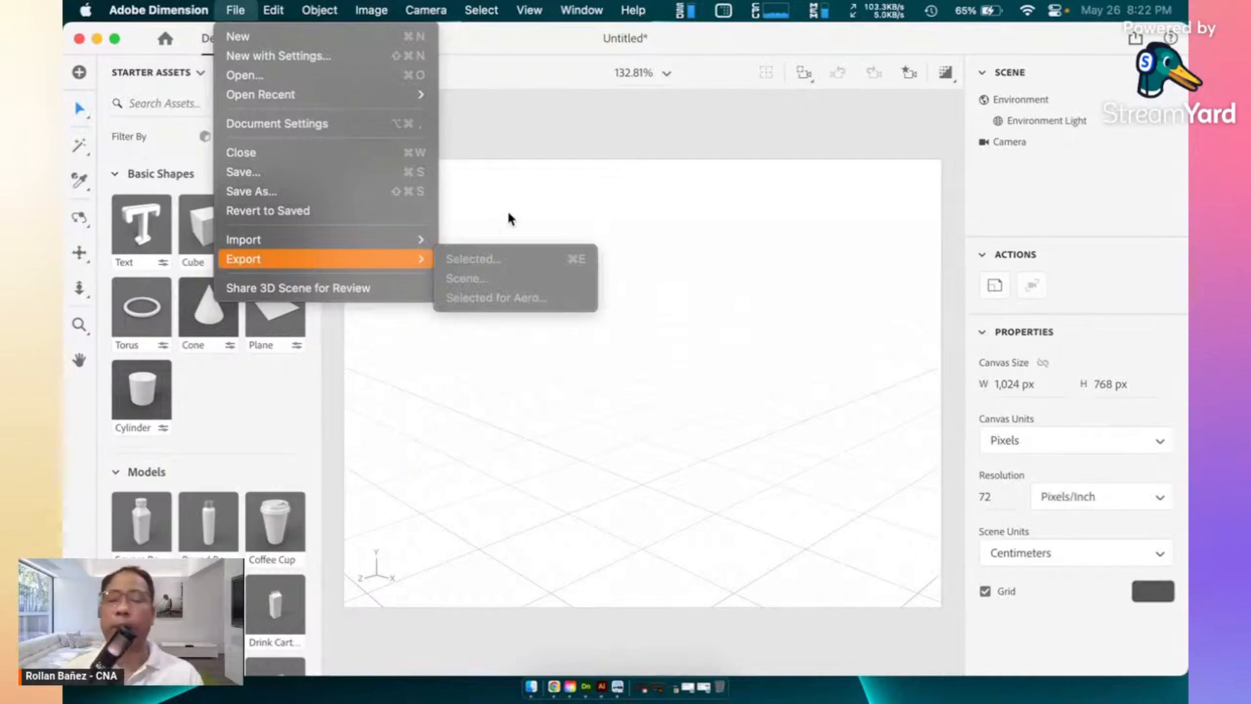
{"action": "left_click", "coordinate": [525, 205]}
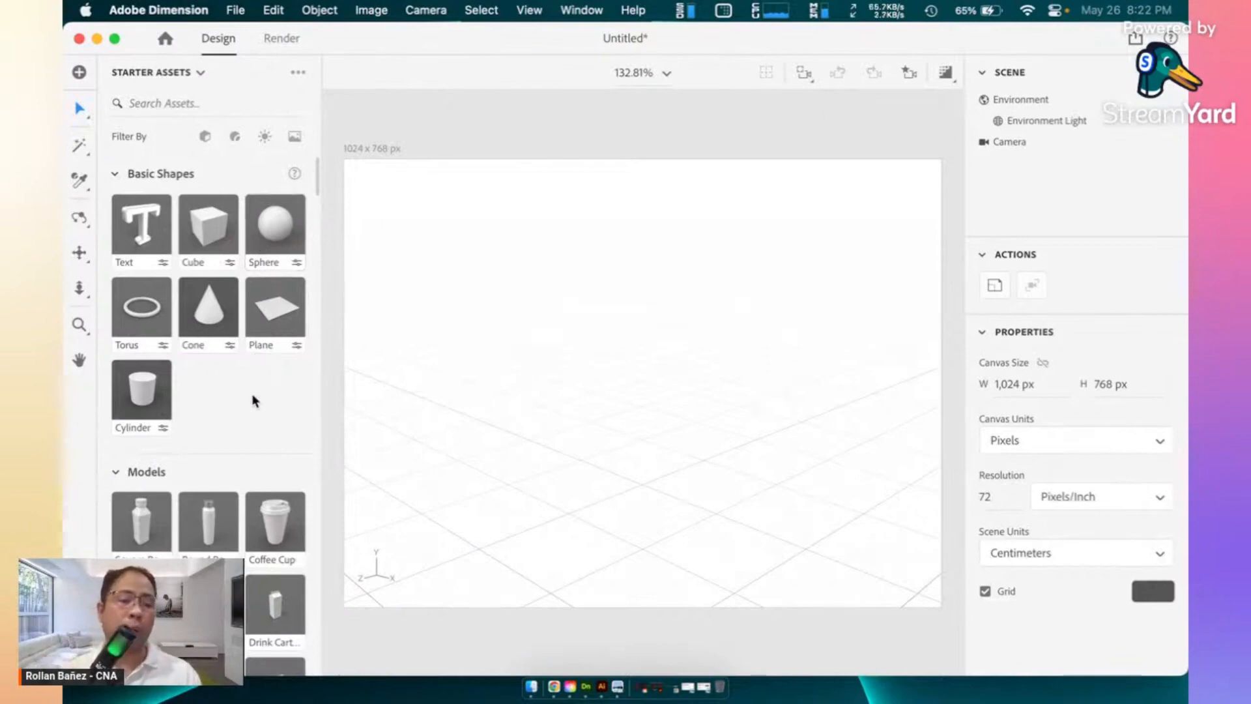
{"action": "scroll", "coordinate": [252, 400], "scroll_direction": "down", "scroll_amount": 2}
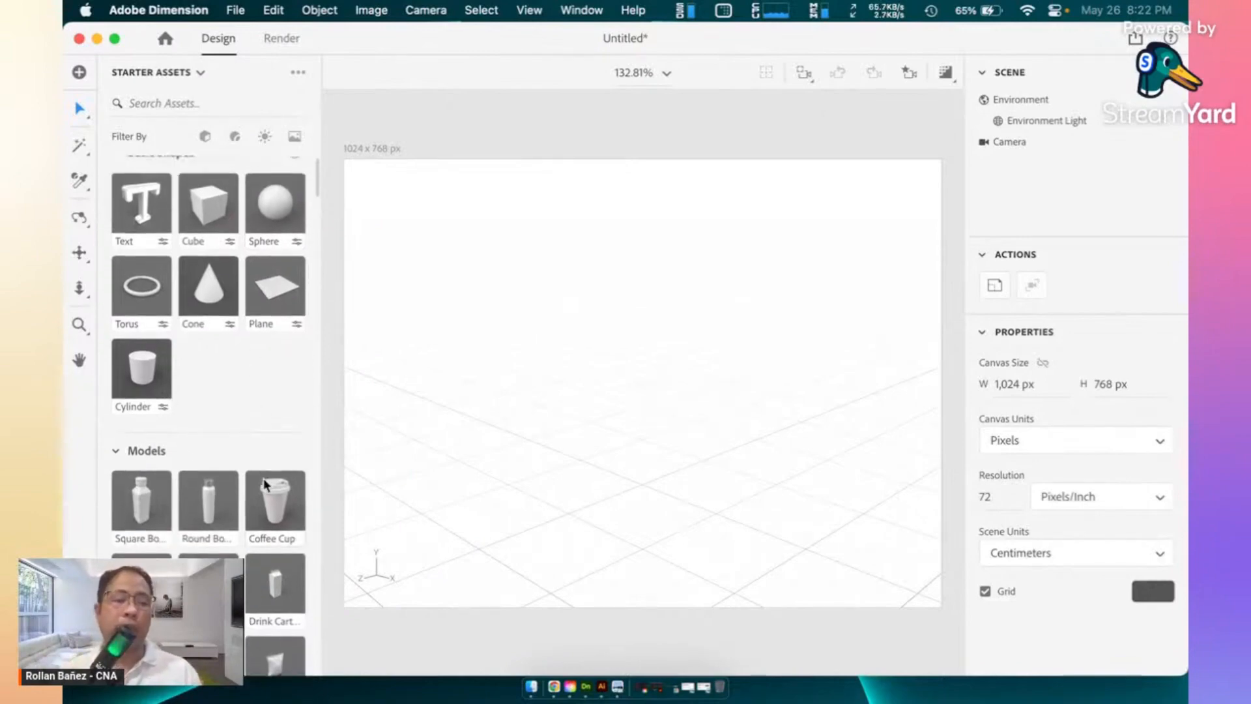
{"action": "scroll", "coordinate": [250, 361], "scroll_direction": "up", "scroll_amount": 2}
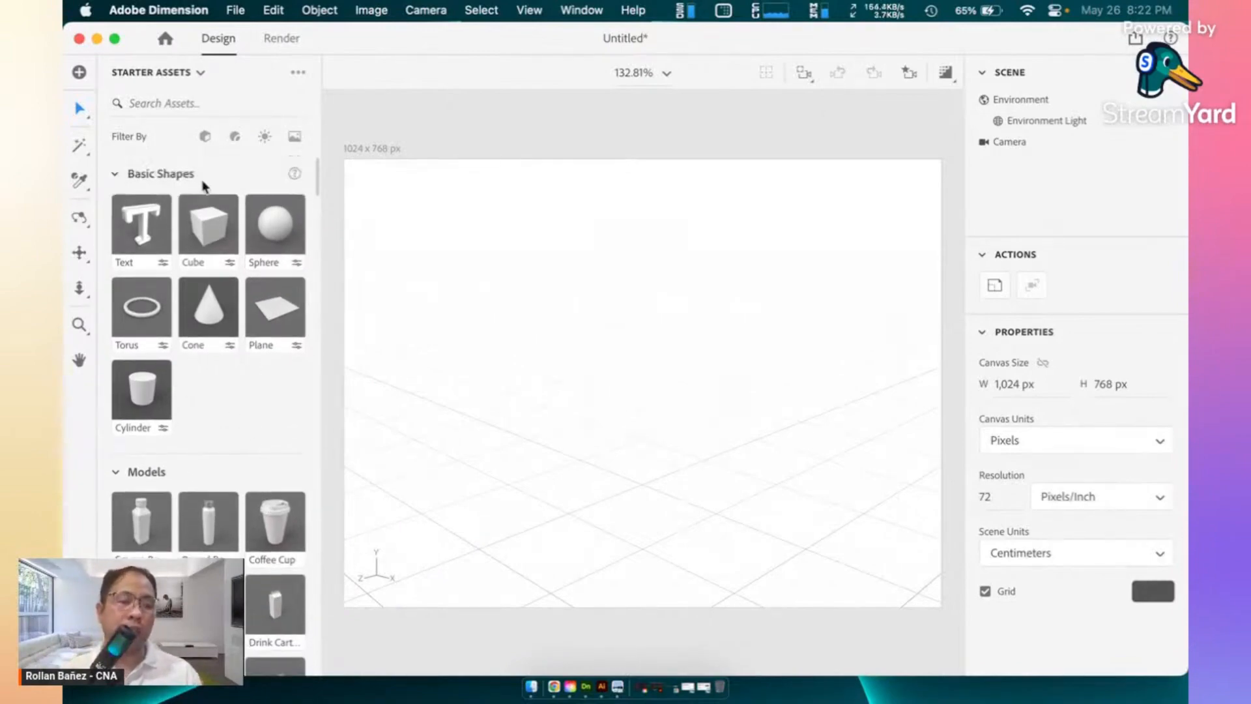
- Place two spheres on the ground plane, one in front of the other, and delete both
{"action": "left_click_drag", "start_coordinate": [279, 235], "coordinate": [606, 408]}
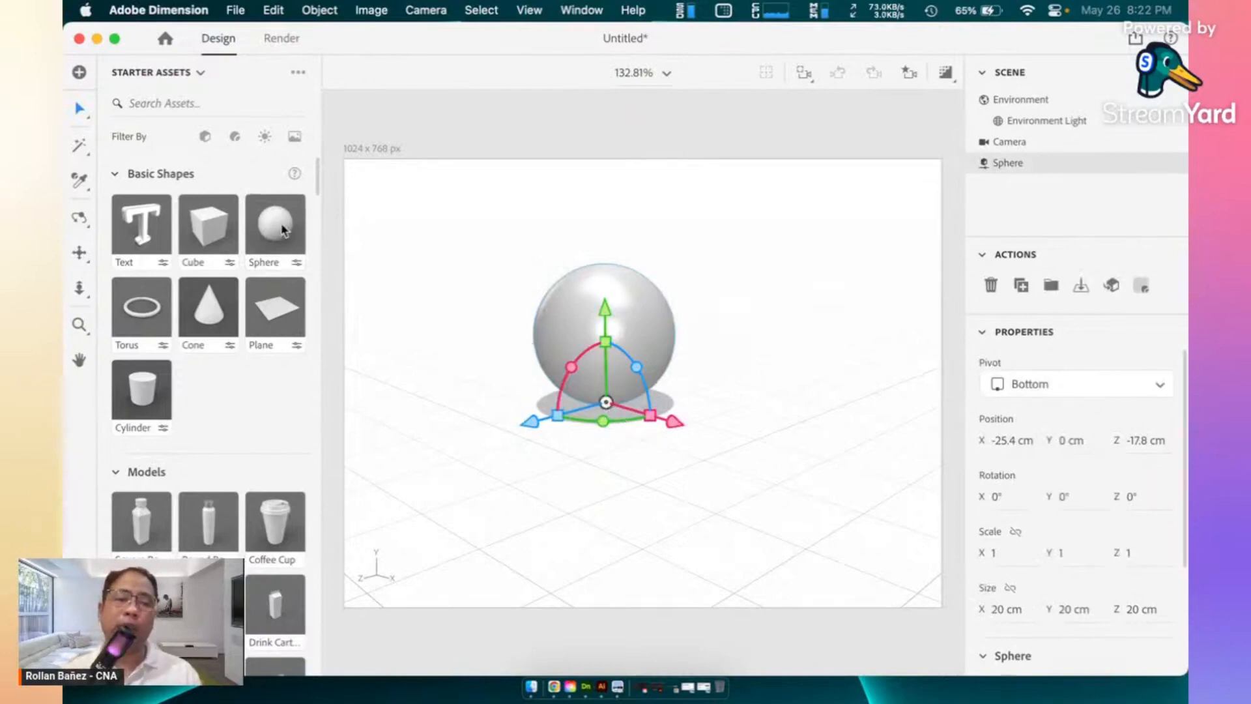
{"action": "left_click_drag", "start_coordinate": [276, 225], "coordinate": [605, 473]}
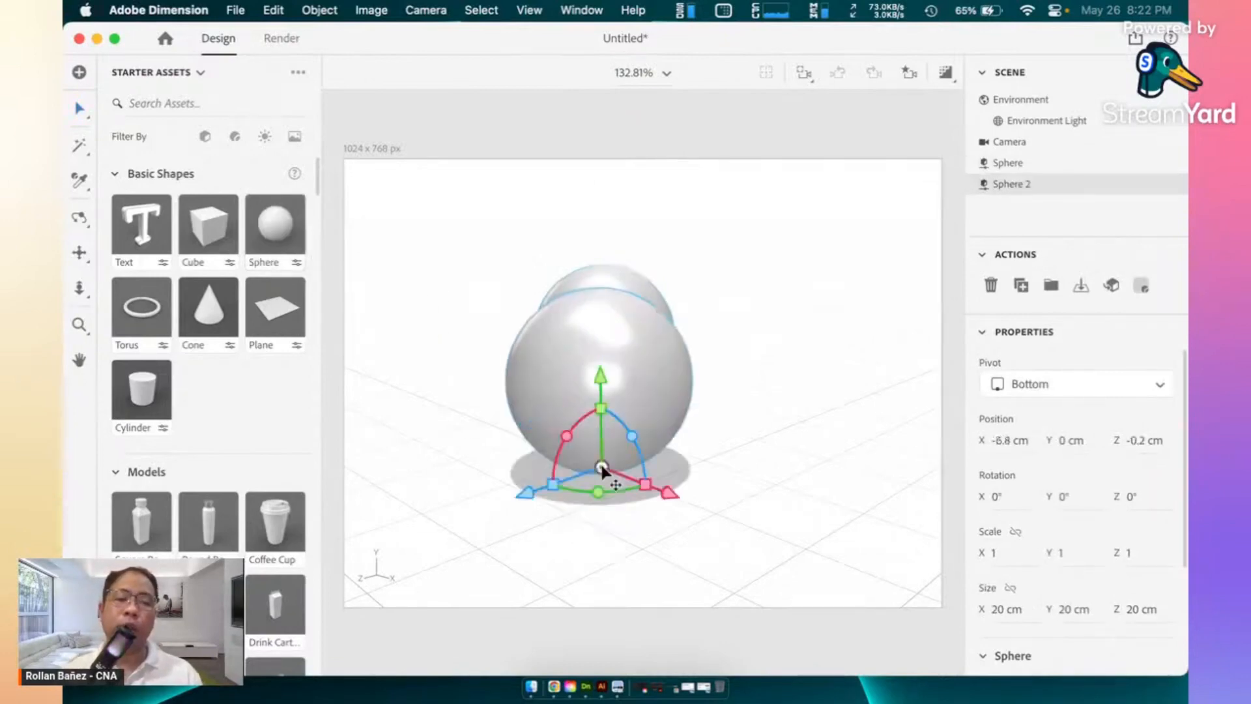
{"action": "key", "text": "Delete"}
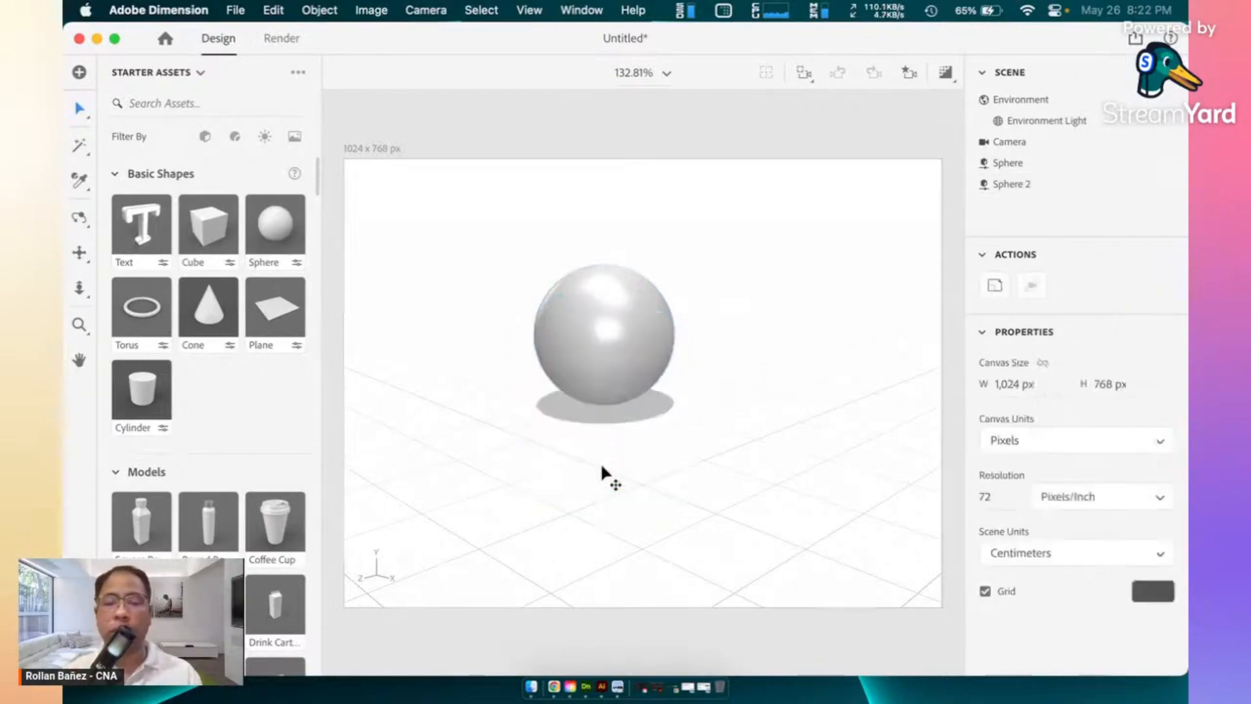
{"action": "left_click", "coordinate": [608, 365]}
{"action": "key", "text": "Delete"}
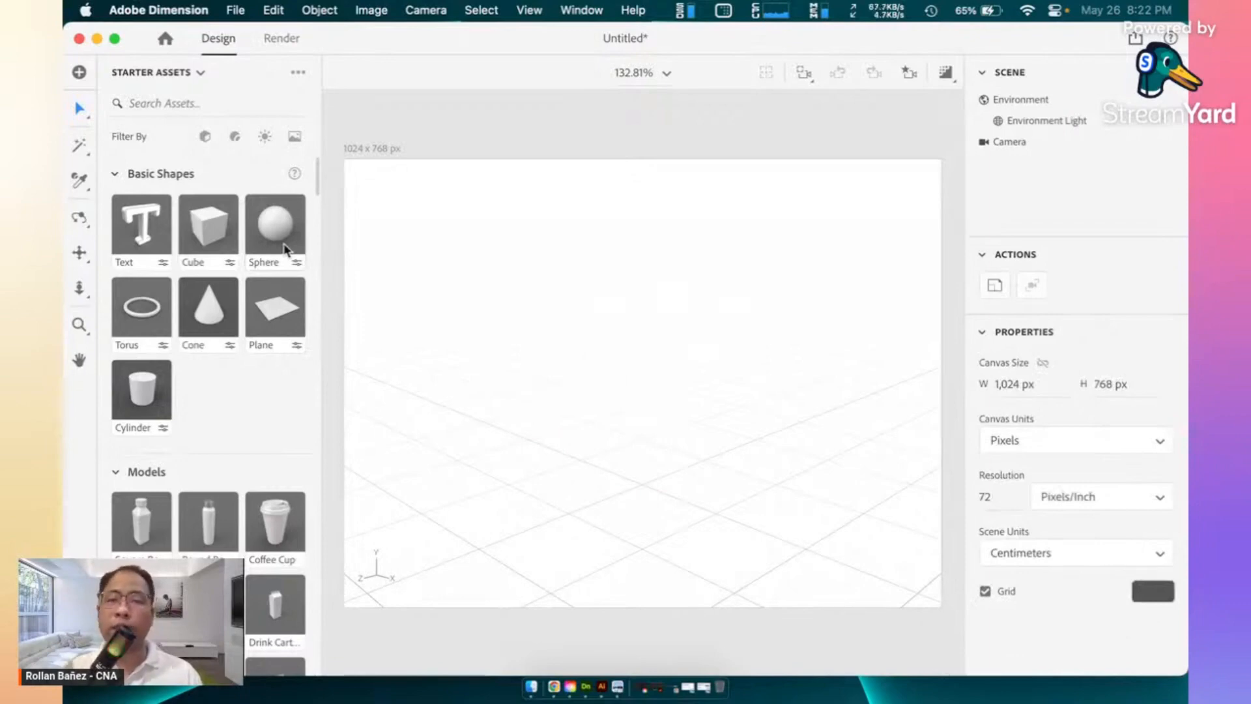
- Add a sphere at the scene origin and place a cube beside it at about X -23.2 cm, Z 10 cm
{"action": "left_click", "coordinate": [275, 225]}
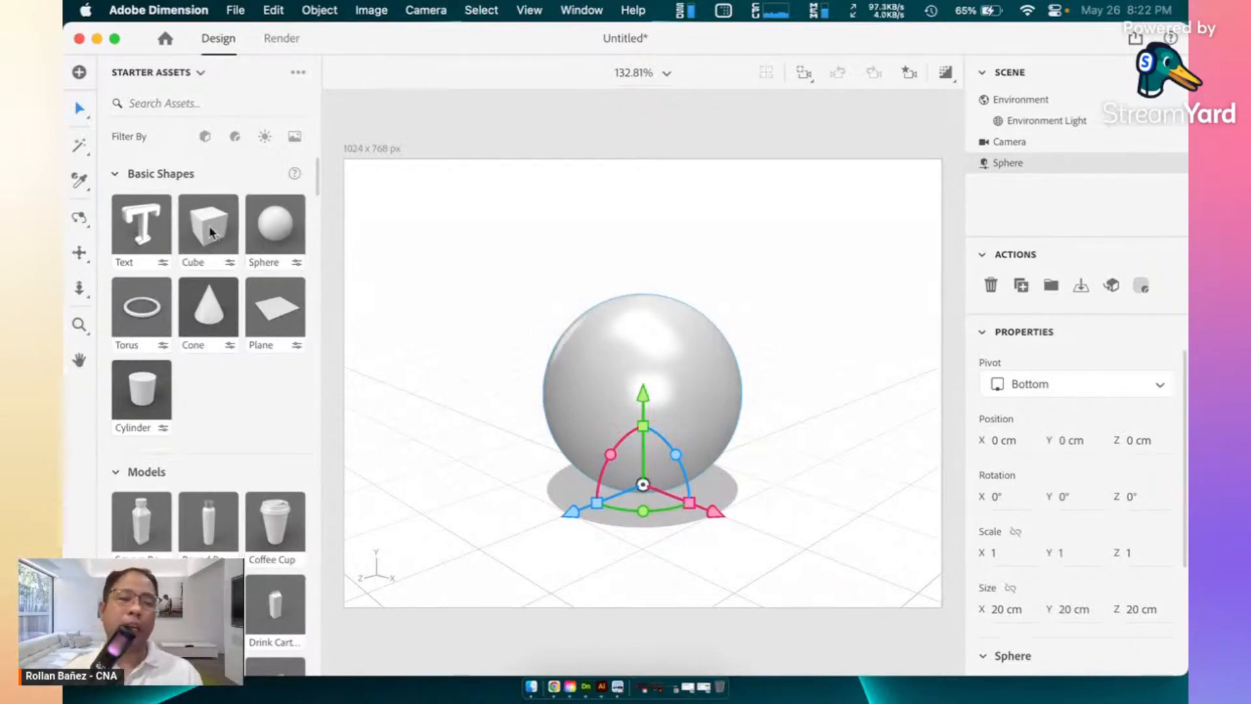
{"action": "left_click_drag", "start_coordinate": [210, 231], "coordinate": [467, 467]}
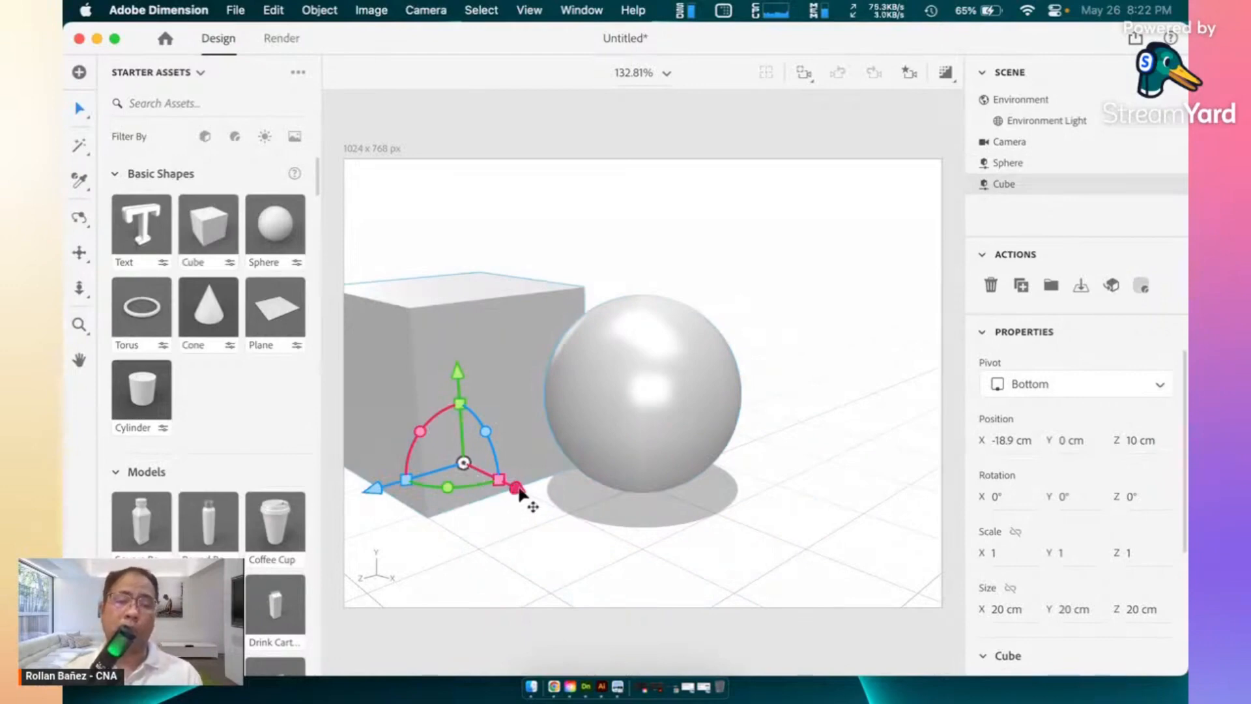
{"action": "left_click_drag", "start_coordinate": [519, 490], "coordinate": [497, 505]}
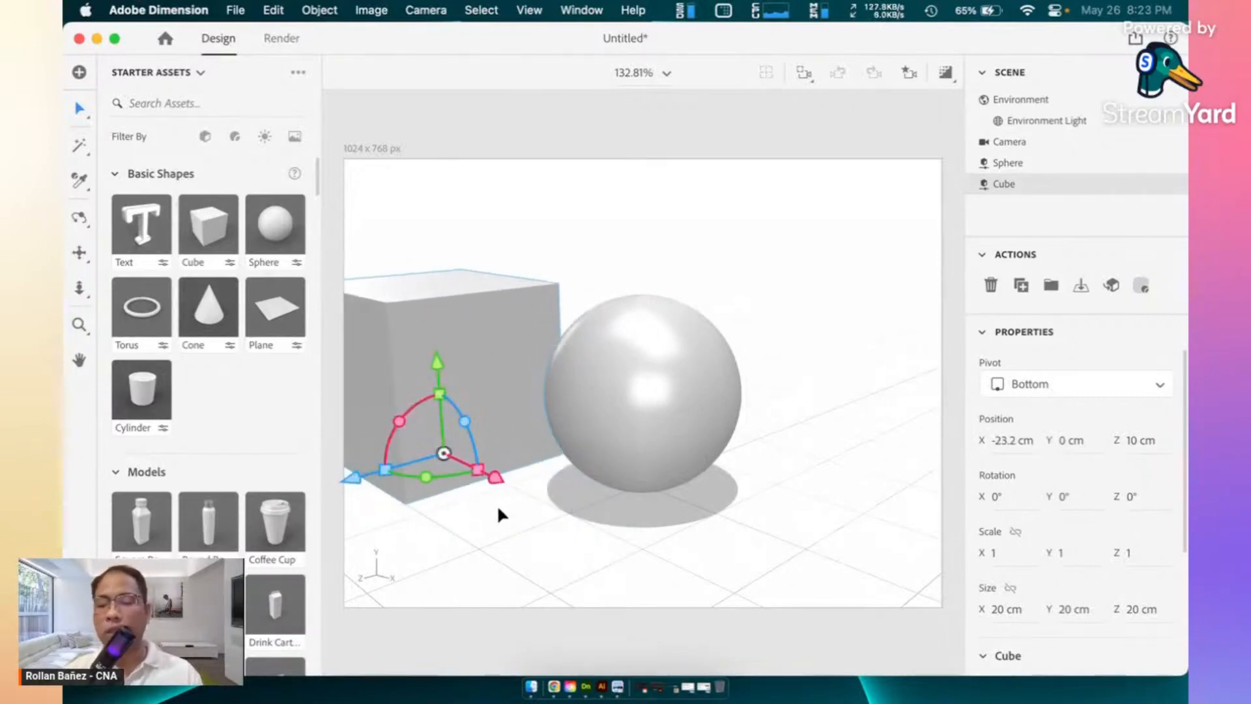
- Delete the cube and the sphere so the scene is empty
{"action": "key", "text": "Delete"}
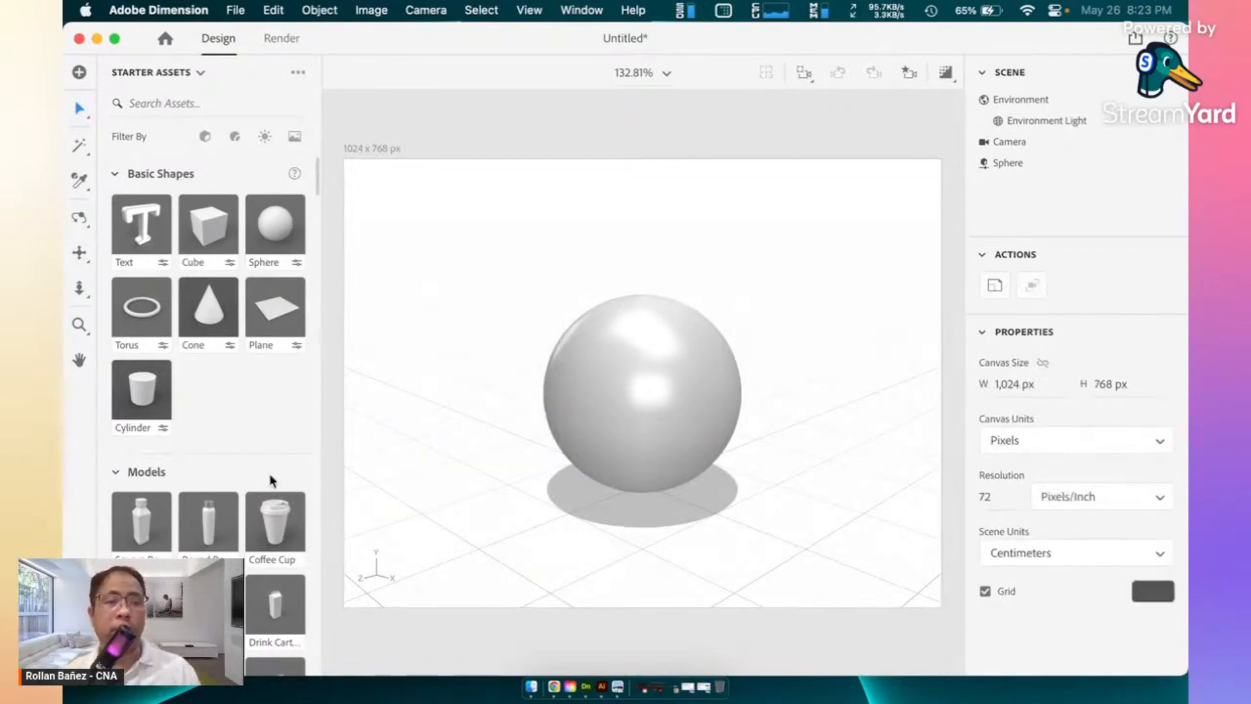
{"action": "scroll", "coordinate": [260, 384], "scroll_direction": "down", "scroll_amount": 3}
{"action": "scroll", "coordinate": [264, 385], "scroll_direction": "down", "scroll_amount": 3}
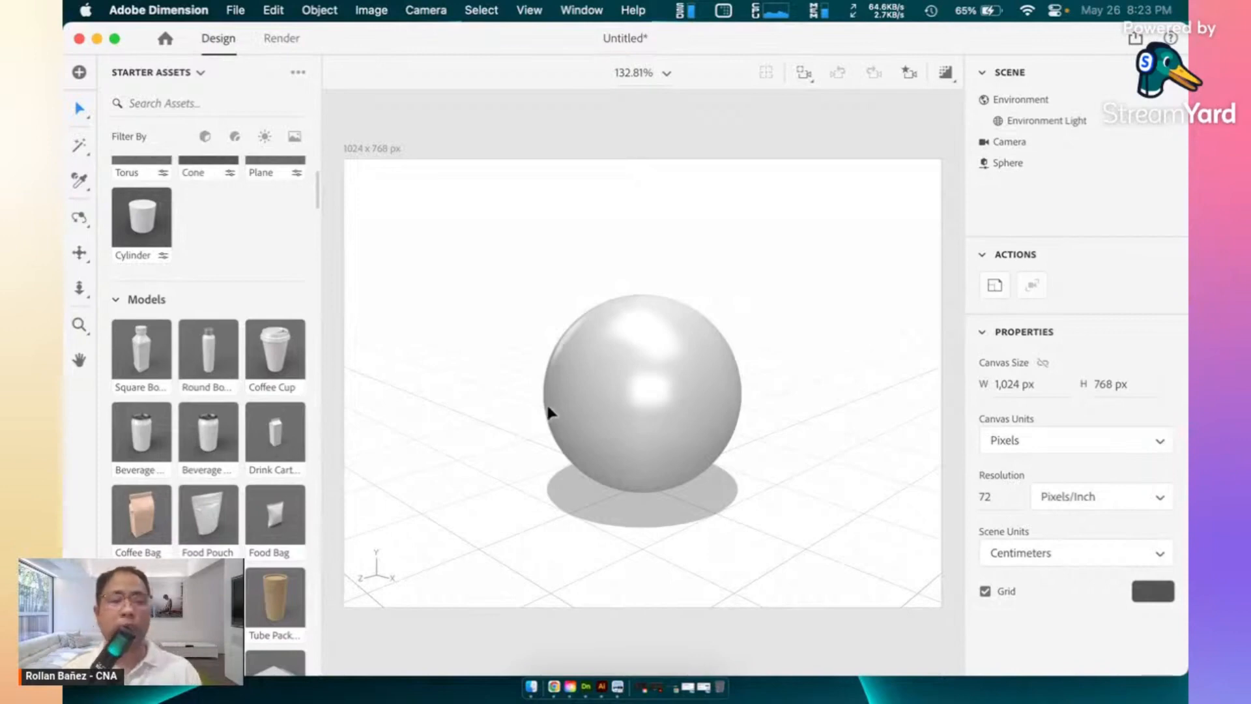
{"action": "left_click", "coordinate": [636, 400]}
{"action": "key", "text": "Delete"}
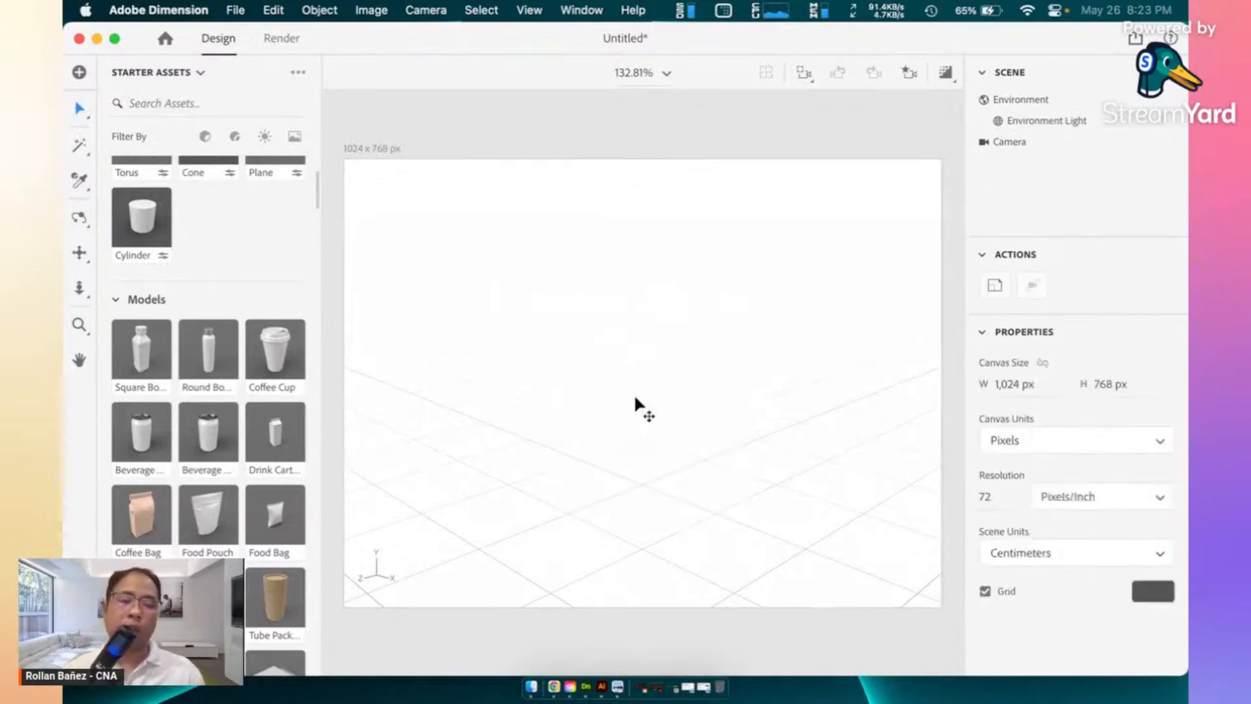
- Add the Coffee Cup and Coffee Bag models and move the bag along X to about -19.5 cm
{"action": "left_click", "coordinate": [274, 363]}
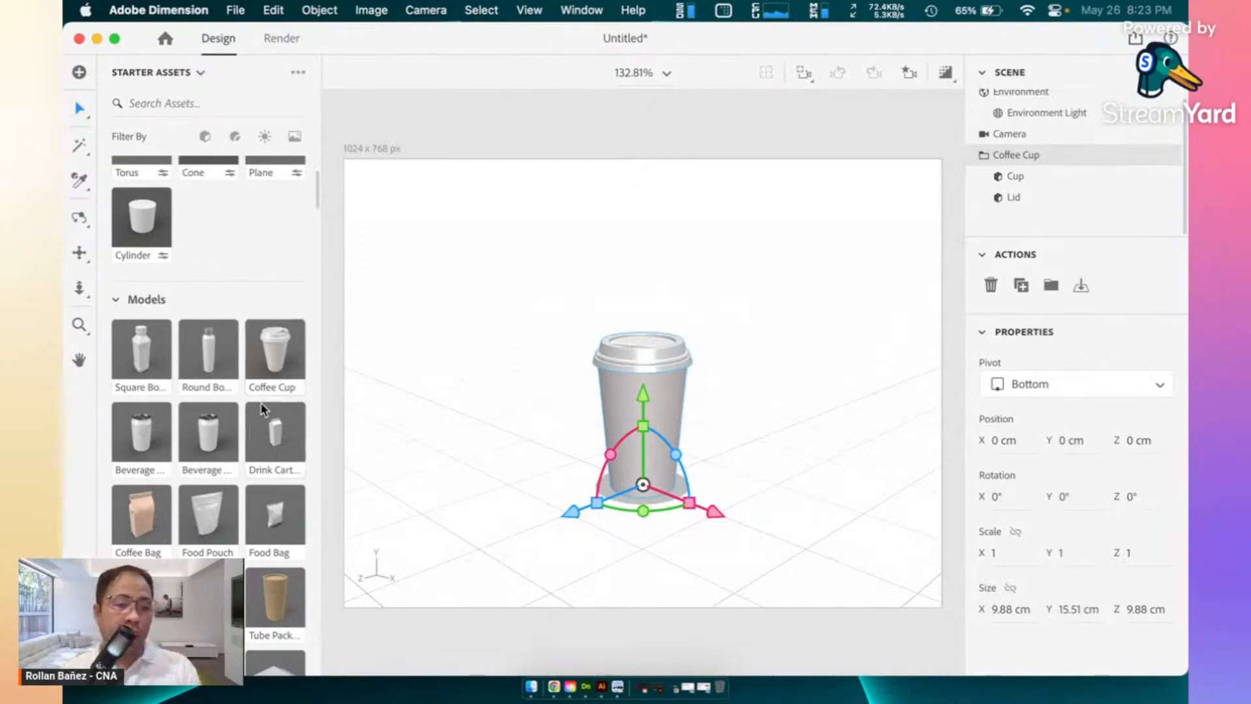
{"action": "left_click", "coordinate": [154, 507]}
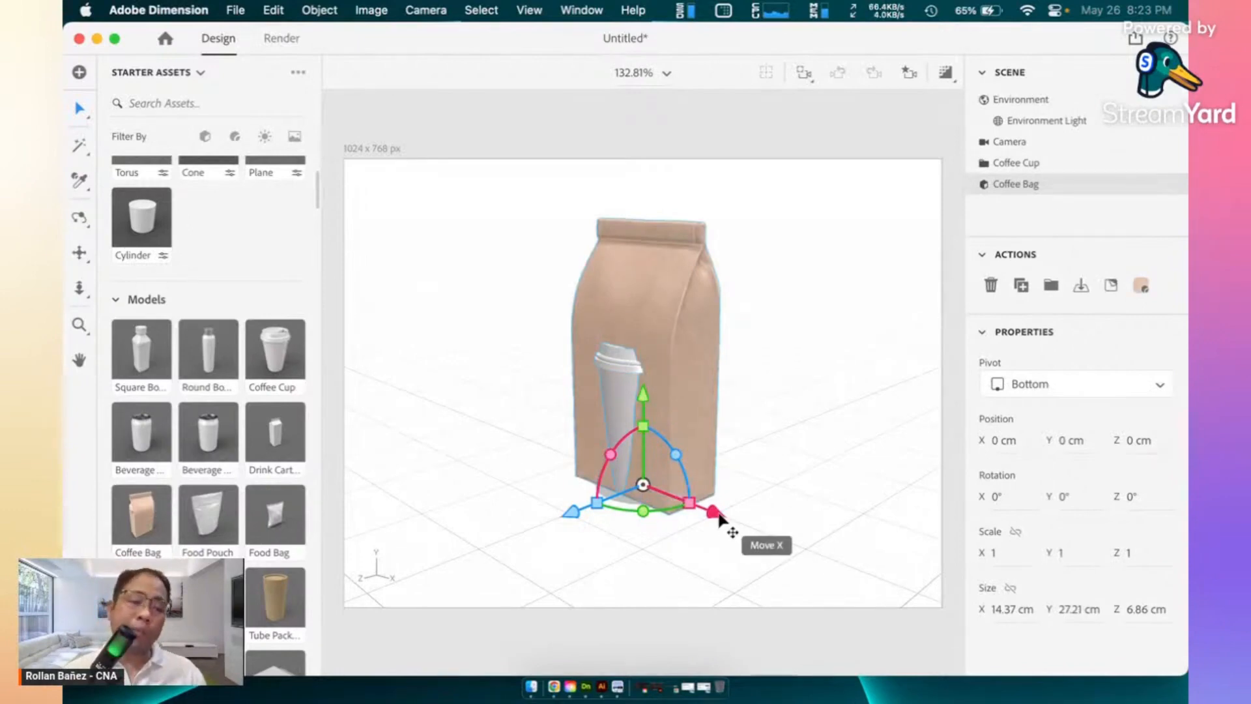
{"action": "left_click_drag", "start_coordinate": [719, 516], "coordinate": [608, 494]}
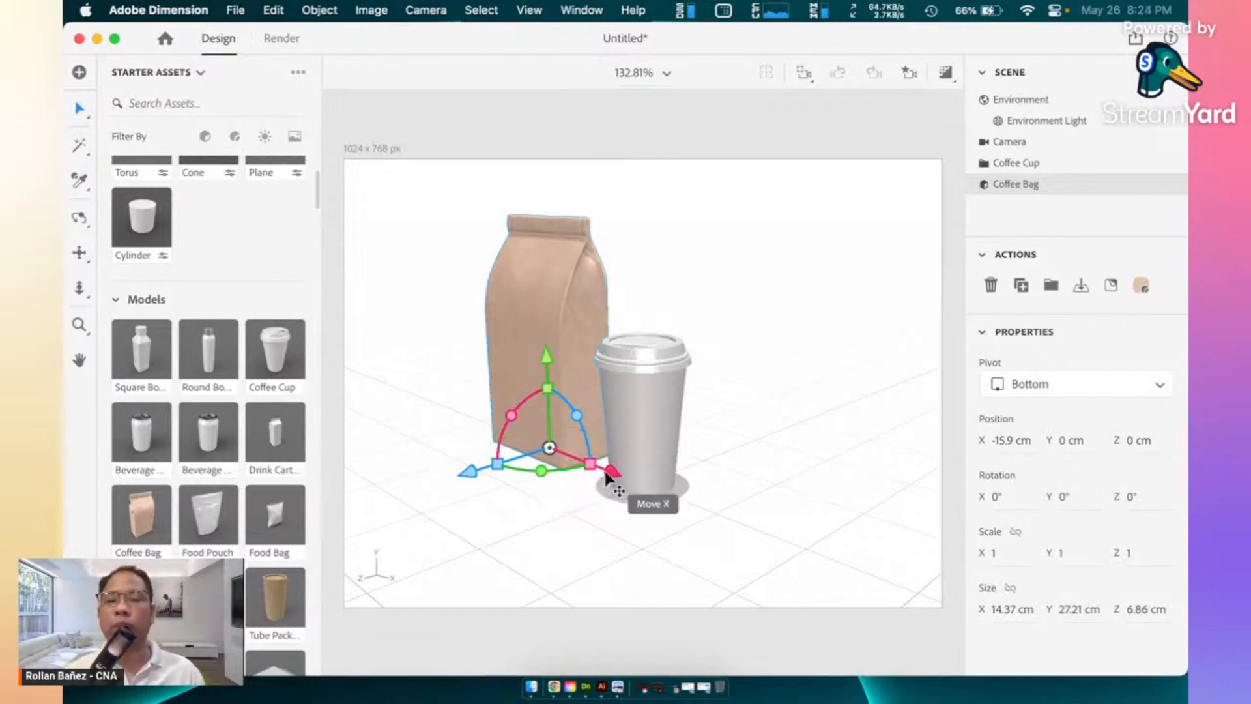
{"action": "mouse_move", "coordinate": [611, 471]}
{"action": "left_mouse_down"}
{"action": "mouse_move", "coordinate": [664, 498]}
{"action": "mouse_move", "coordinate": [588, 473]}
{"action": "left_mouse_up"}
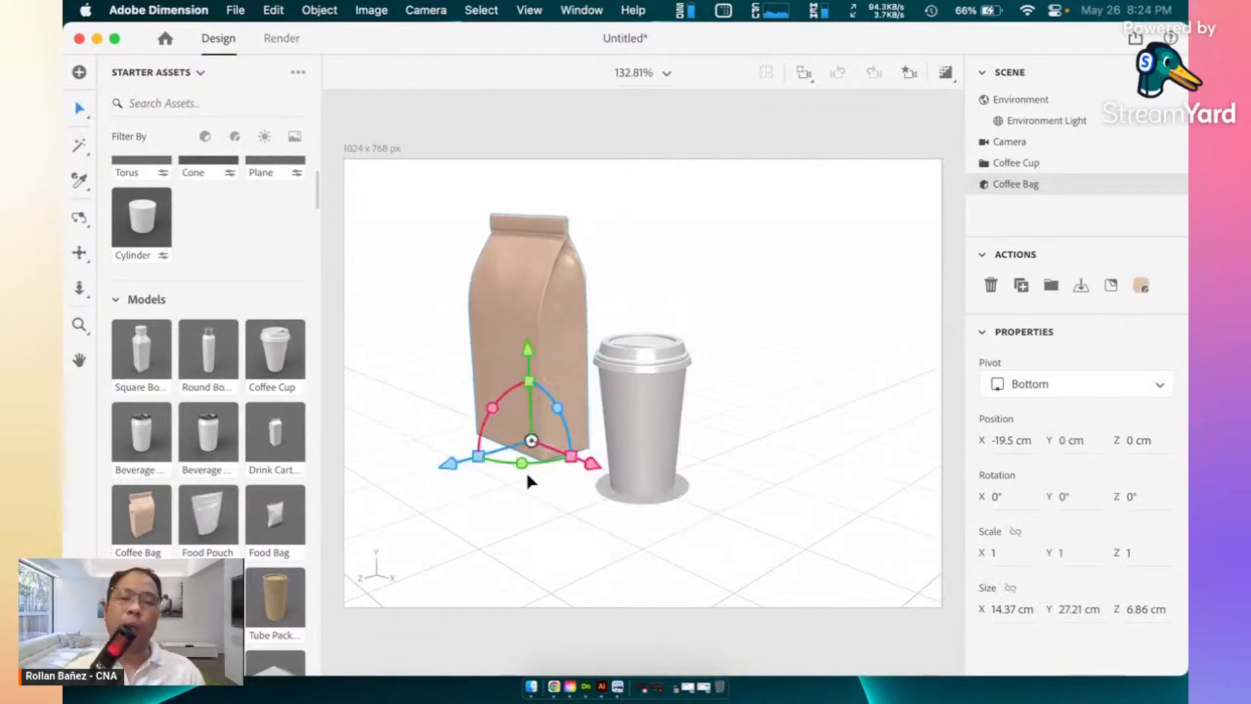
- Rotate the coffee bag about 51° around Y and scale it to about 1.2 along X
{"action": "left_click_drag", "start_coordinate": [508, 463], "coordinate": [571, 464]}
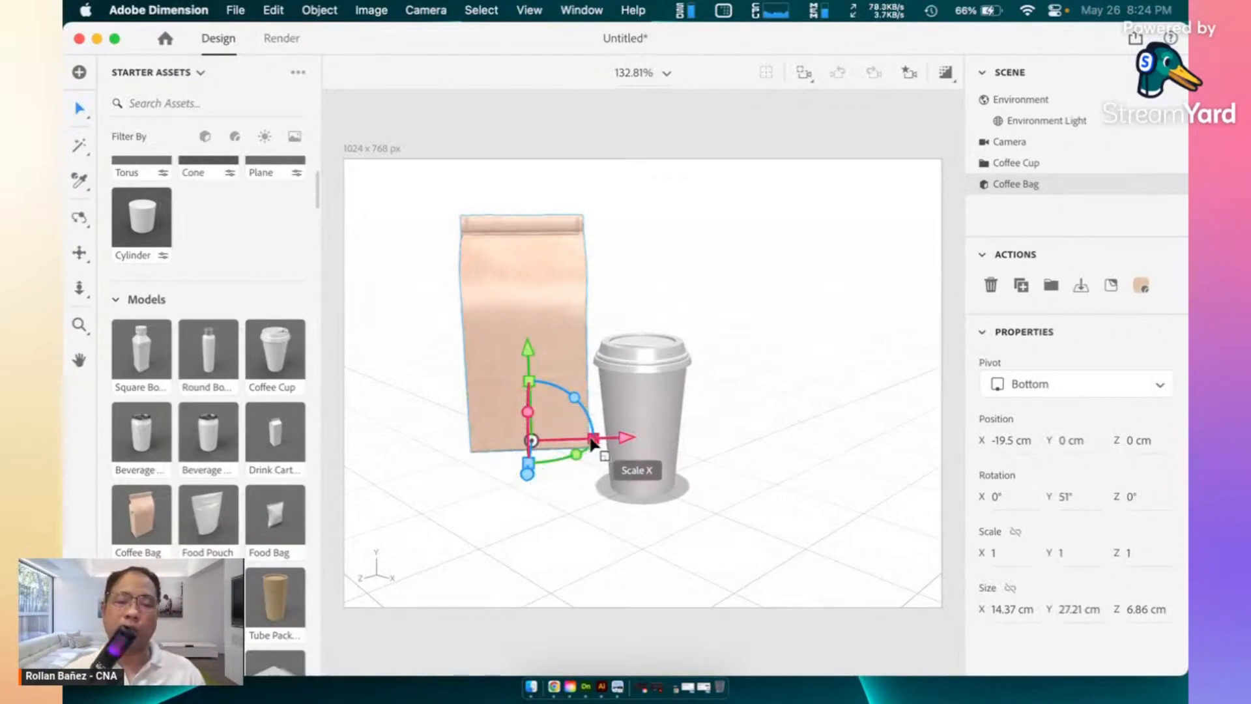
{"action": "left_click_drag", "start_coordinate": [593, 441], "coordinate": [602, 442]}
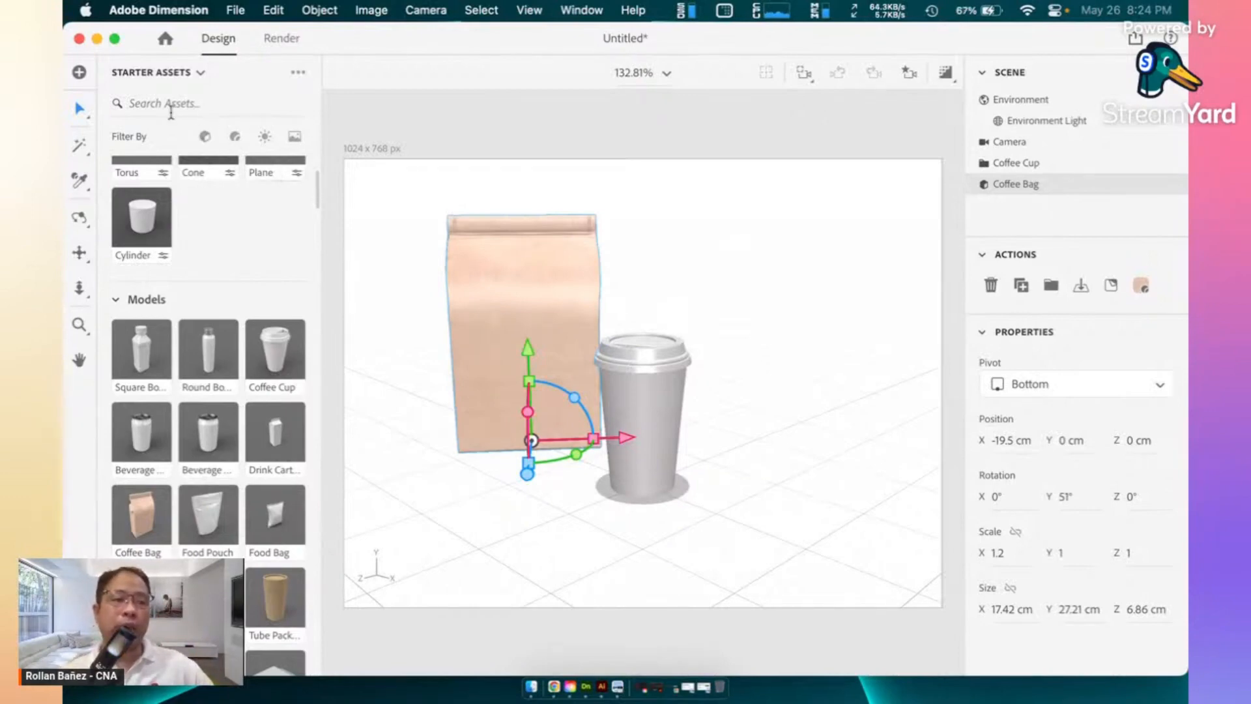
- Filter the starter assets to models and look through the available packaging and product models
{"action": "left_click", "coordinate": [206, 140]}
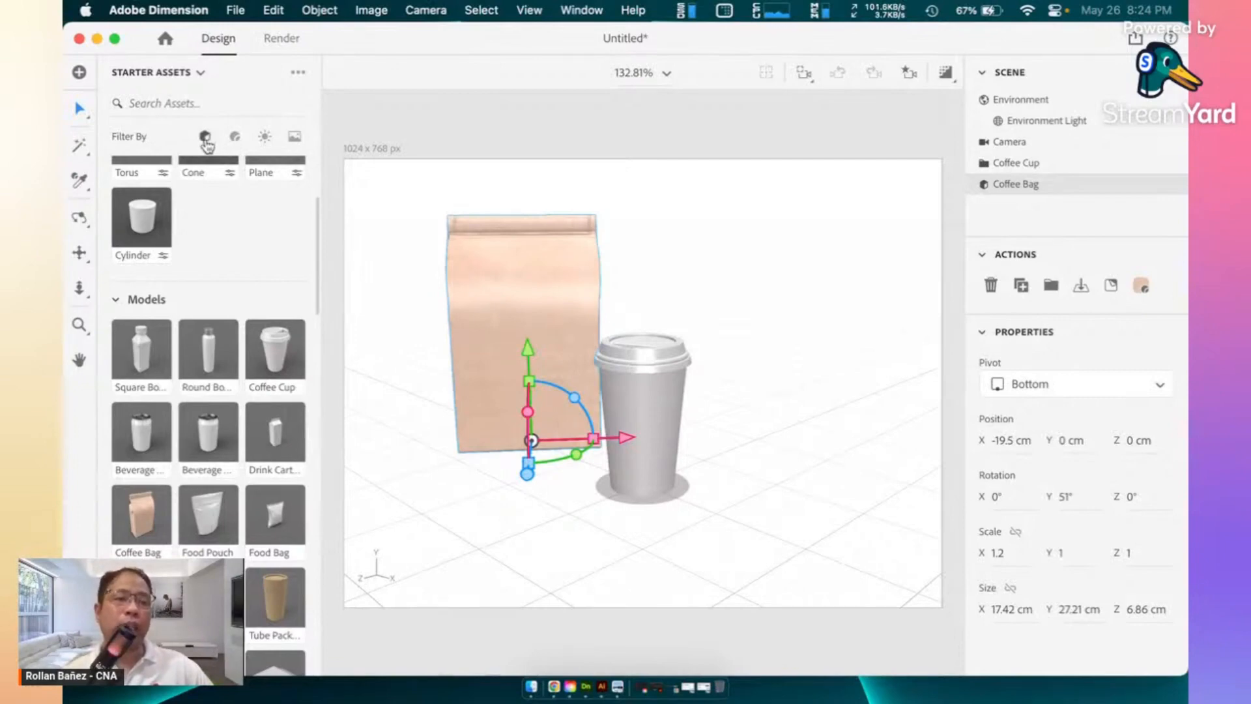
{"action": "scroll", "coordinate": [215, 385], "scroll_direction": "down", "scroll_amount": 10}
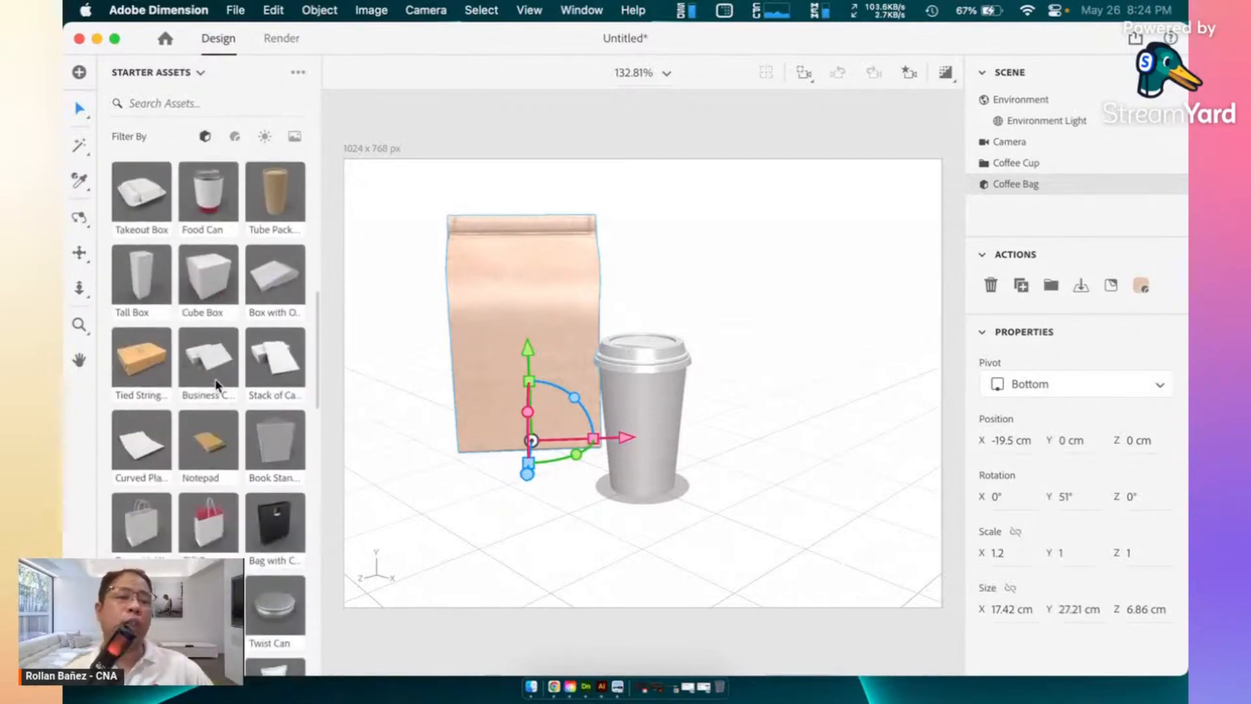
{"action": "scroll", "coordinate": [215, 385], "scroll_direction": "up", "scroll_amount": 5}
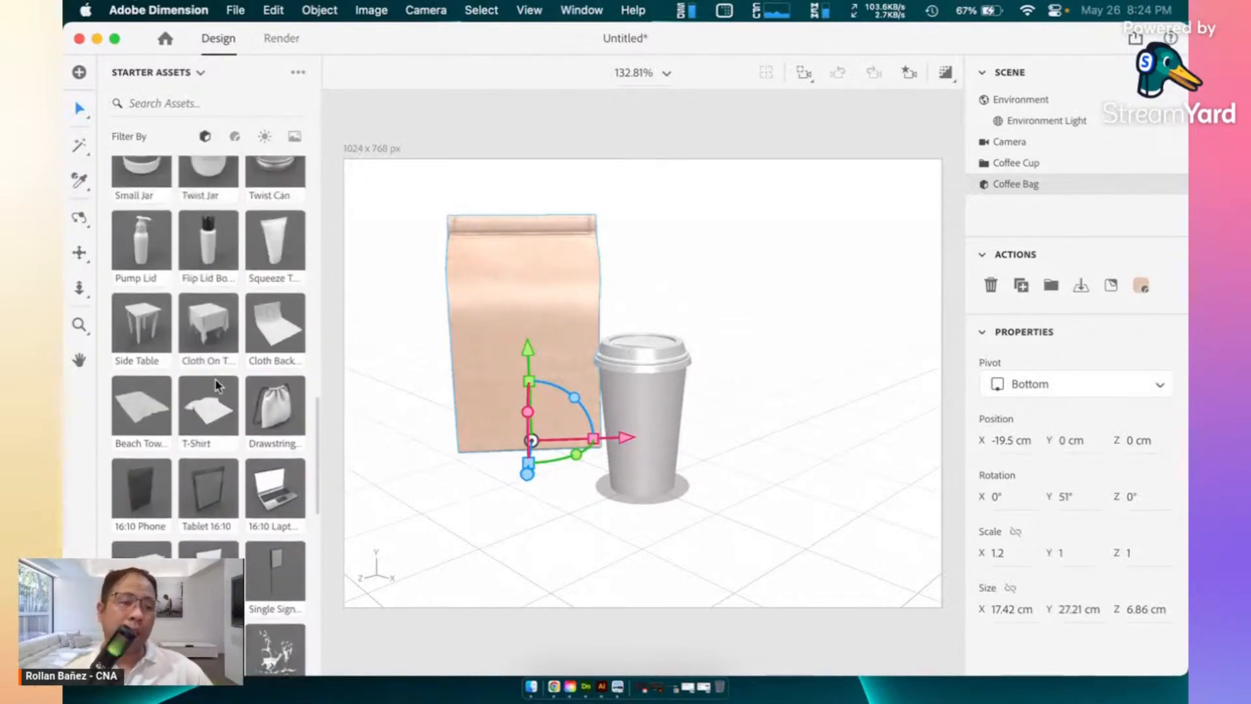
{"action": "scroll", "coordinate": [215, 381], "scroll_direction": "up", "scroll_amount": 3}
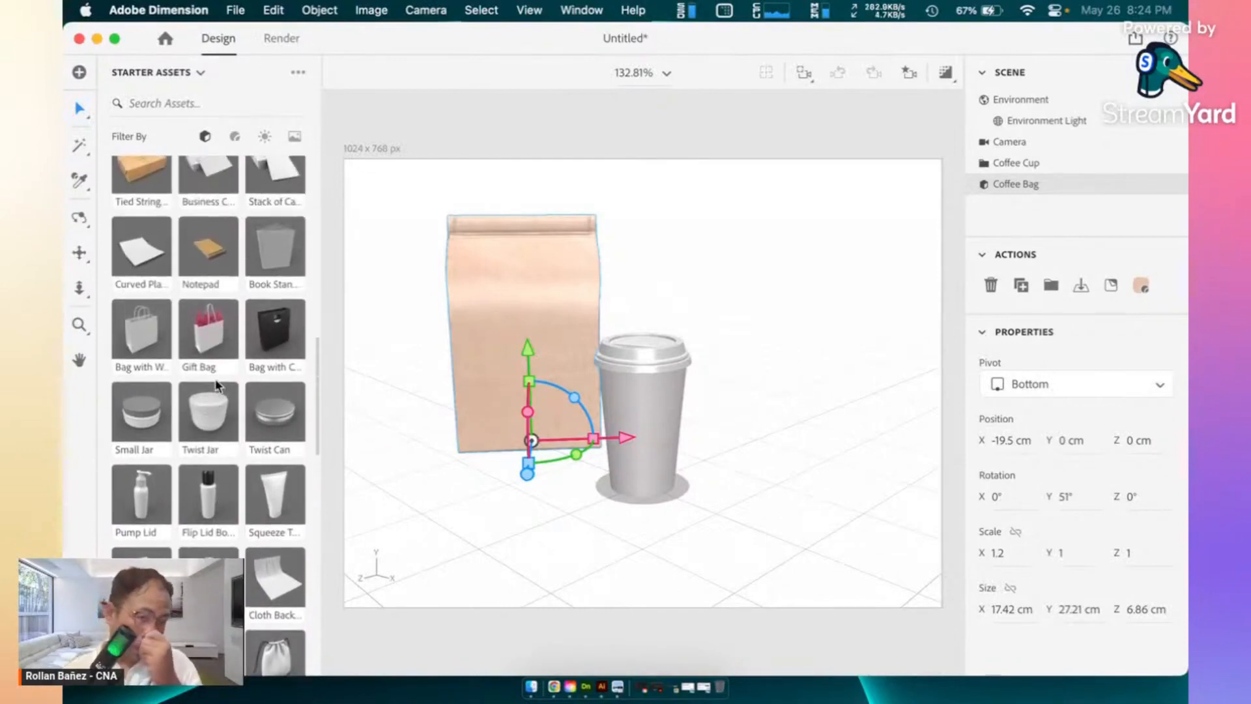
{"action": "scroll", "coordinate": [215, 384], "scroll_direction": "up", "scroll_amount": 5}
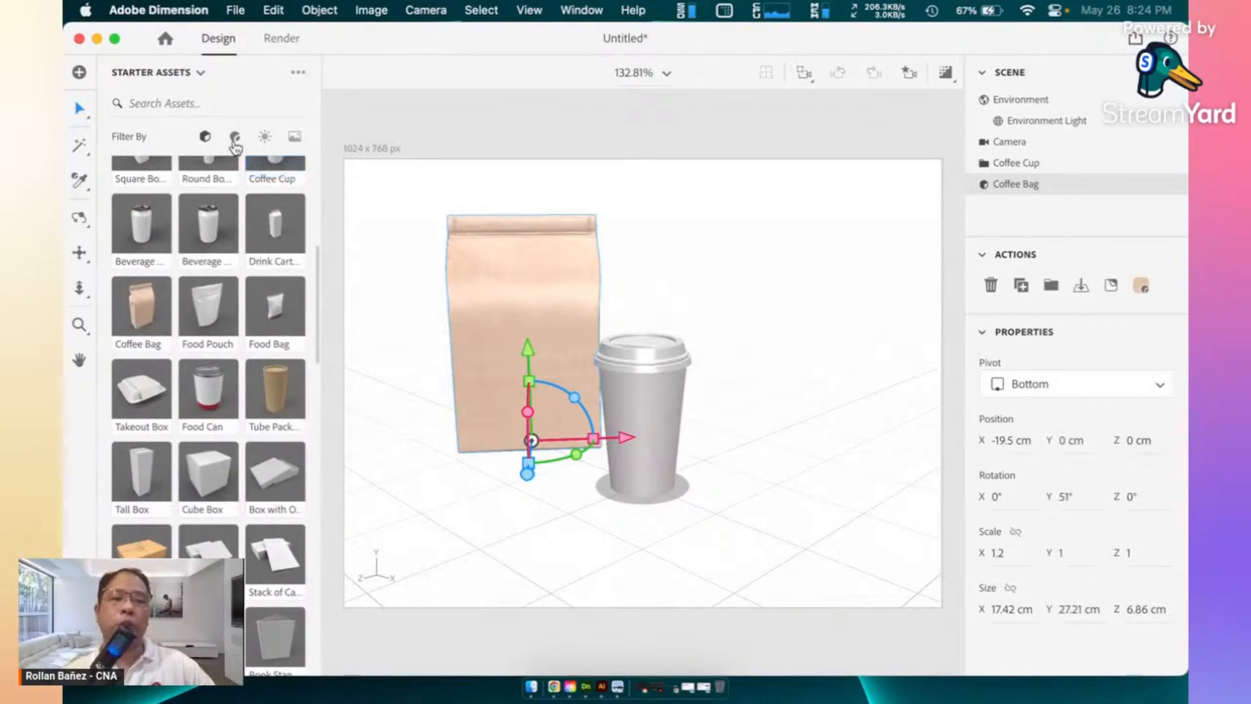
- Filter the starter assets to materials, apply Walnut Wood to the coffee cup's body, and return to the scene's object list
{"action": "left_click", "coordinate": [234, 138]}
{"action": "scroll", "coordinate": [195, 317], "scroll_direction": "up", "scroll_amount": 5}
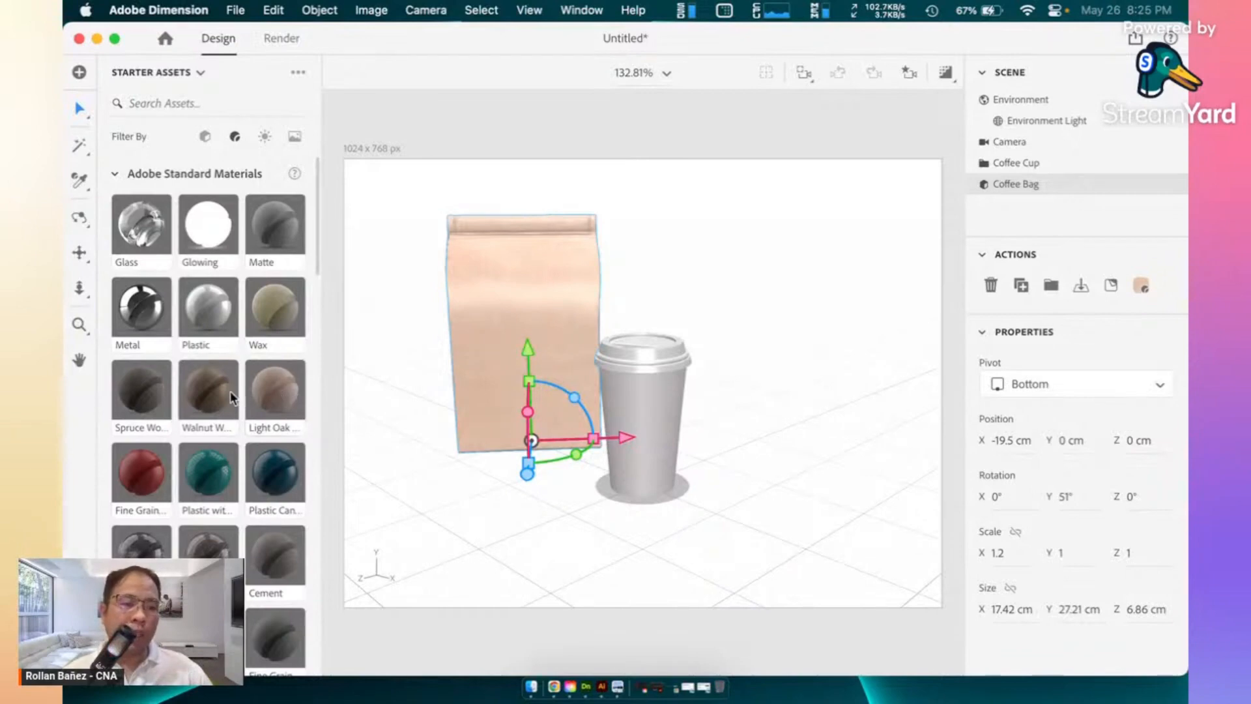
{"action": "left_click_drag", "start_coordinate": [220, 391], "coordinate": [651, 442]}
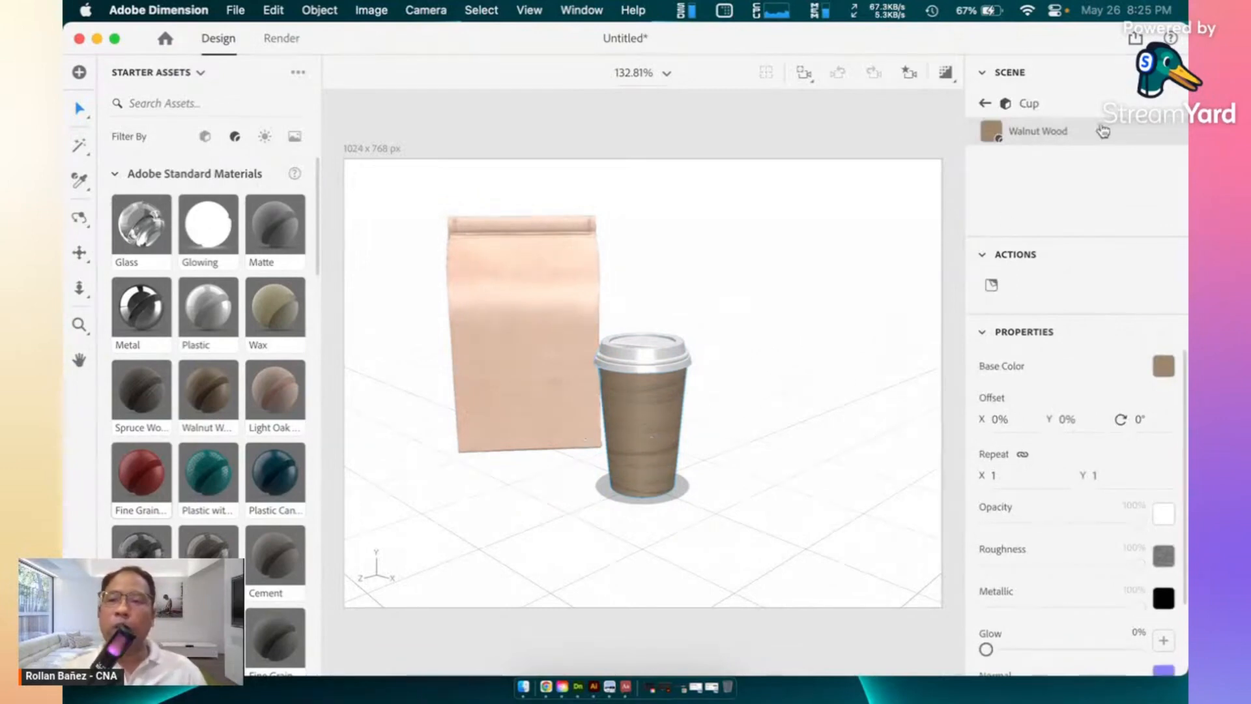
{"action": "left_click", "coordinate": [986, 103]}
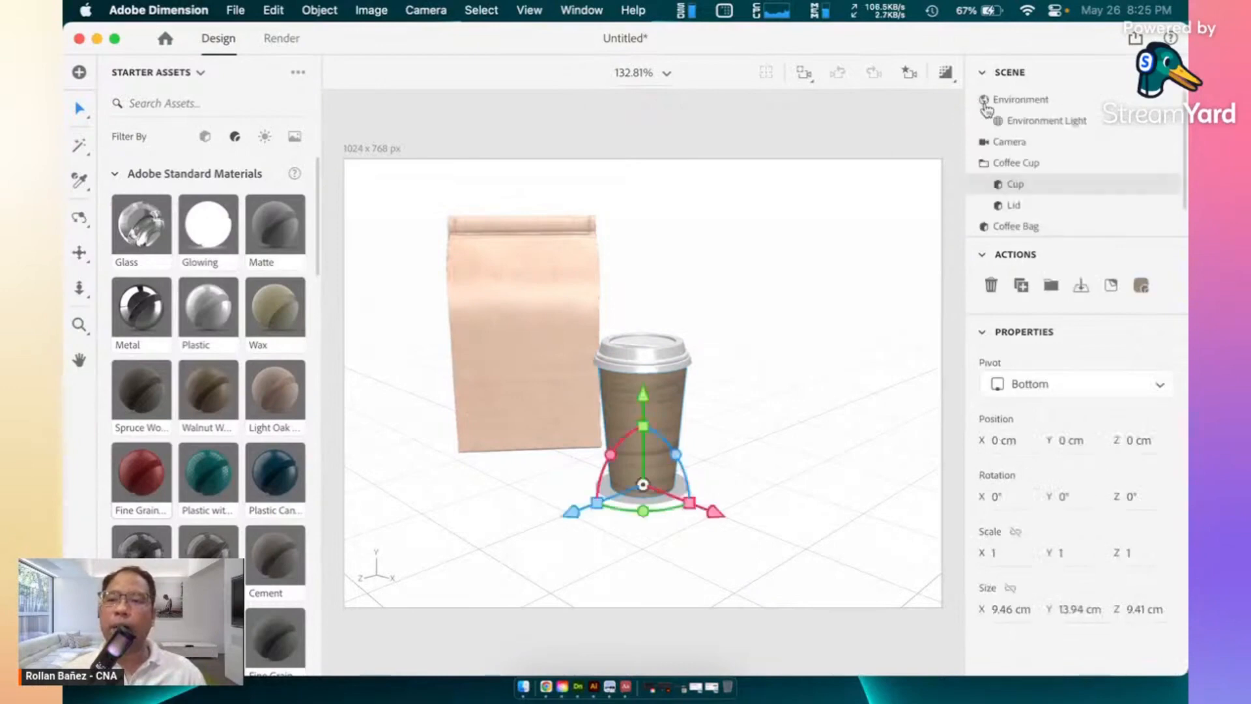
- Raise the cup's lid to about Y 14.6 cm, tilt it about 7° around X, and shift it to about Z -0.5 cm
{"action": "left_click", "coordinate": [1014, 205]}
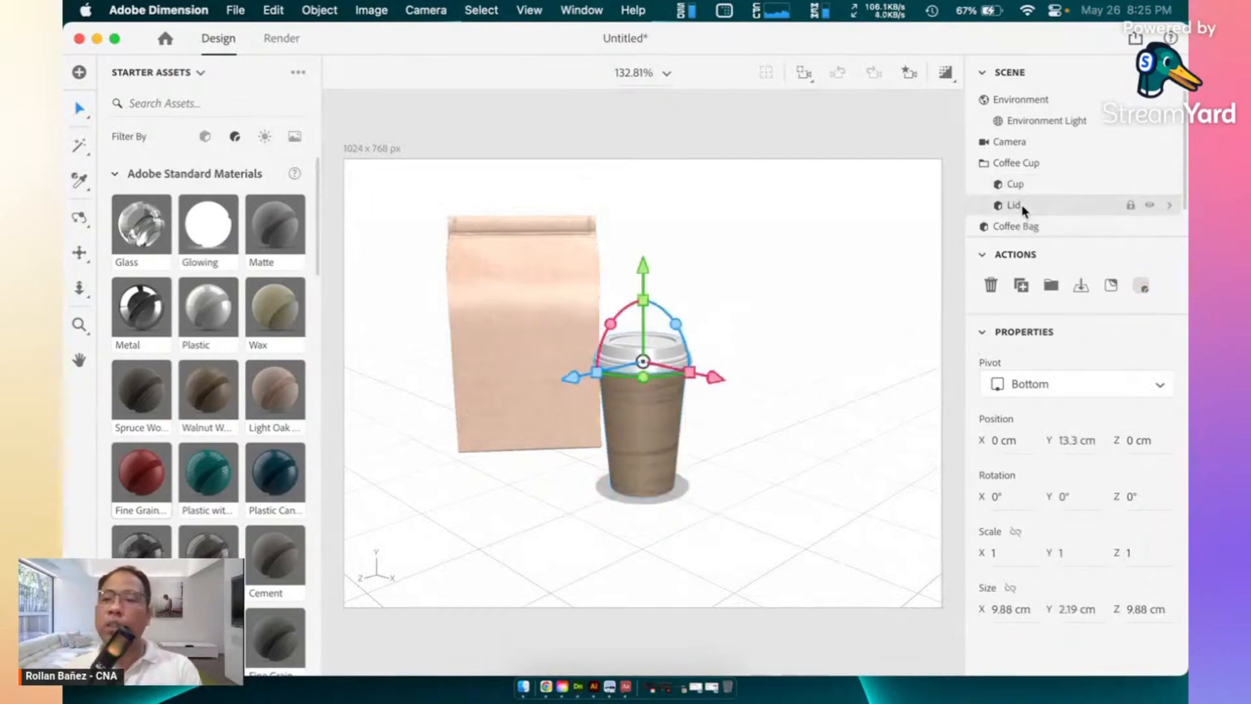
{"action": "left_click_drag", "start_coordinate": [647, 267], "coordinate": [648, 248]}
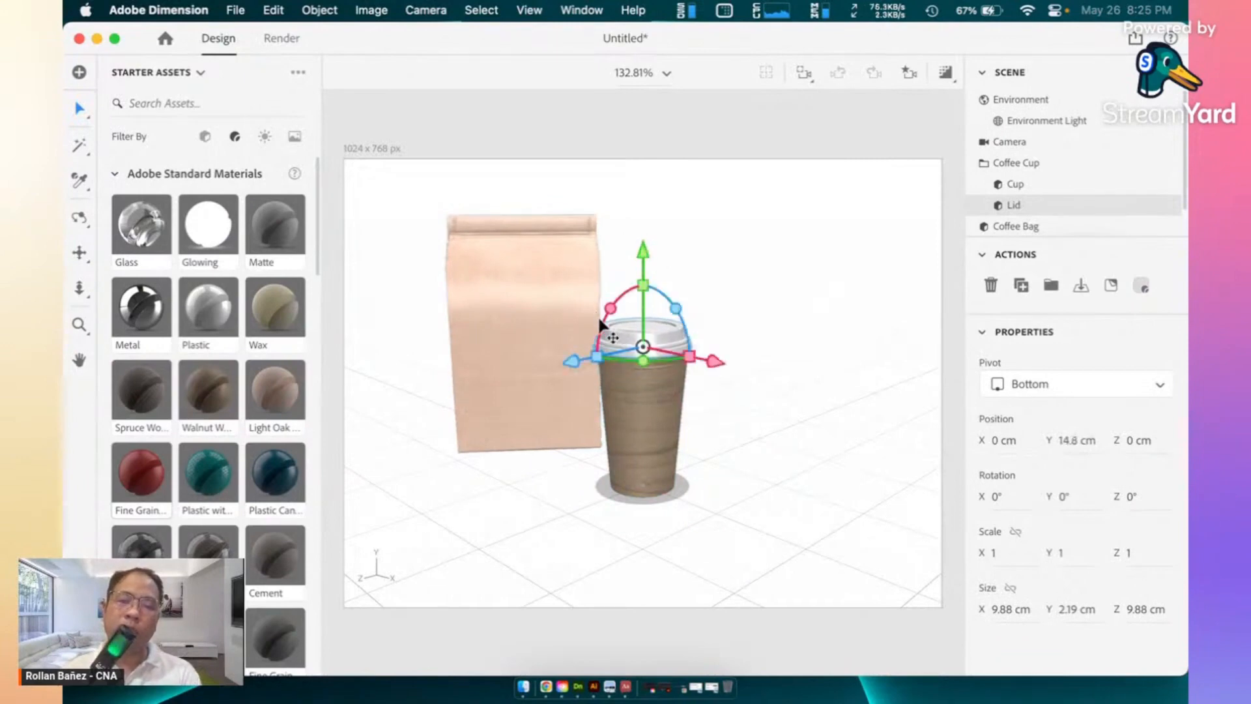
{"action": "left_click_drag", "start_coordinate": [597, 315], "coordinate": [601, 334]}
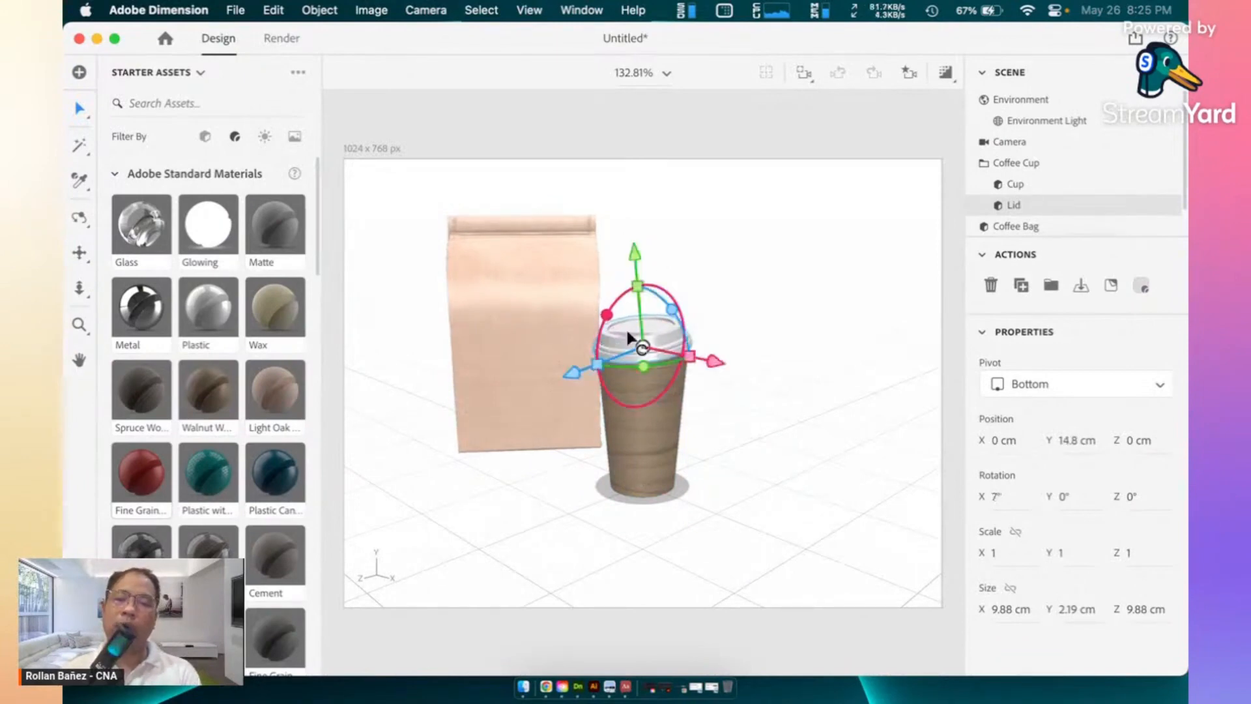
{"action": "left_click_drag", "start_coordinate": [585, 376], "coordinate": [601, 356]}
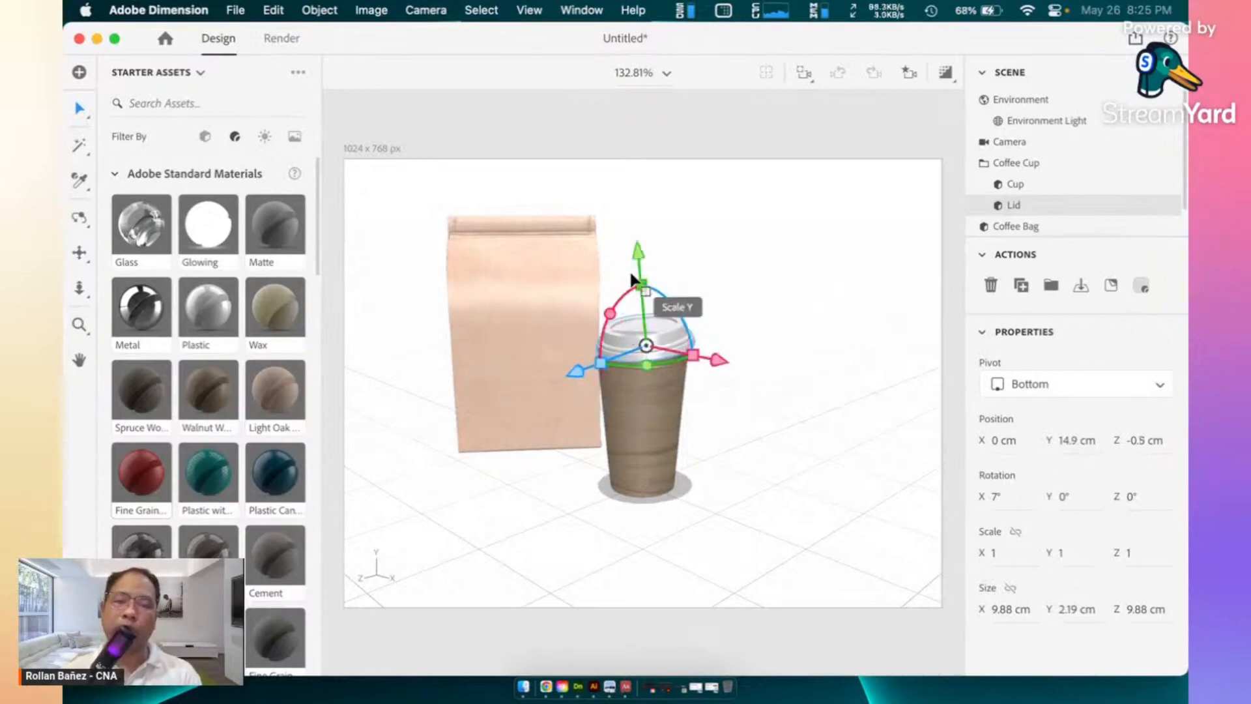
{"action": "left_click_drag", "start_coordinate": [638, 252], "coordinate": [639, 263]}
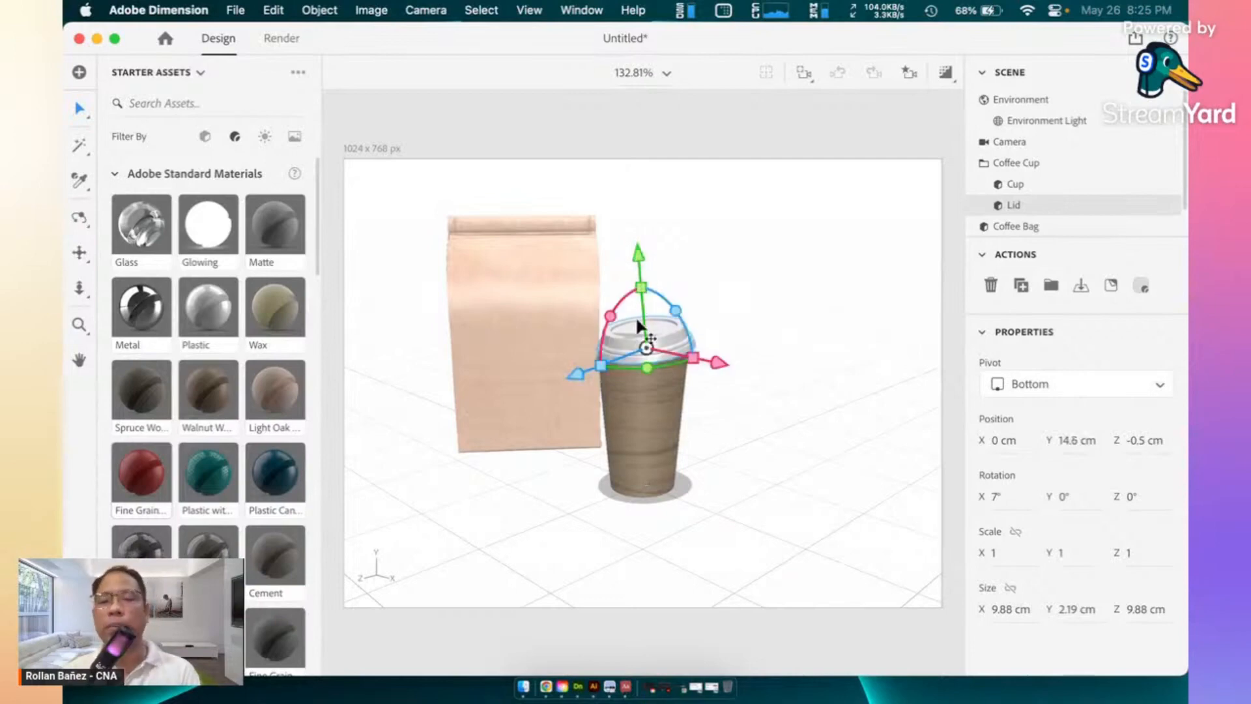
{"action": "left_click", "coordinate": [1034, 190]}
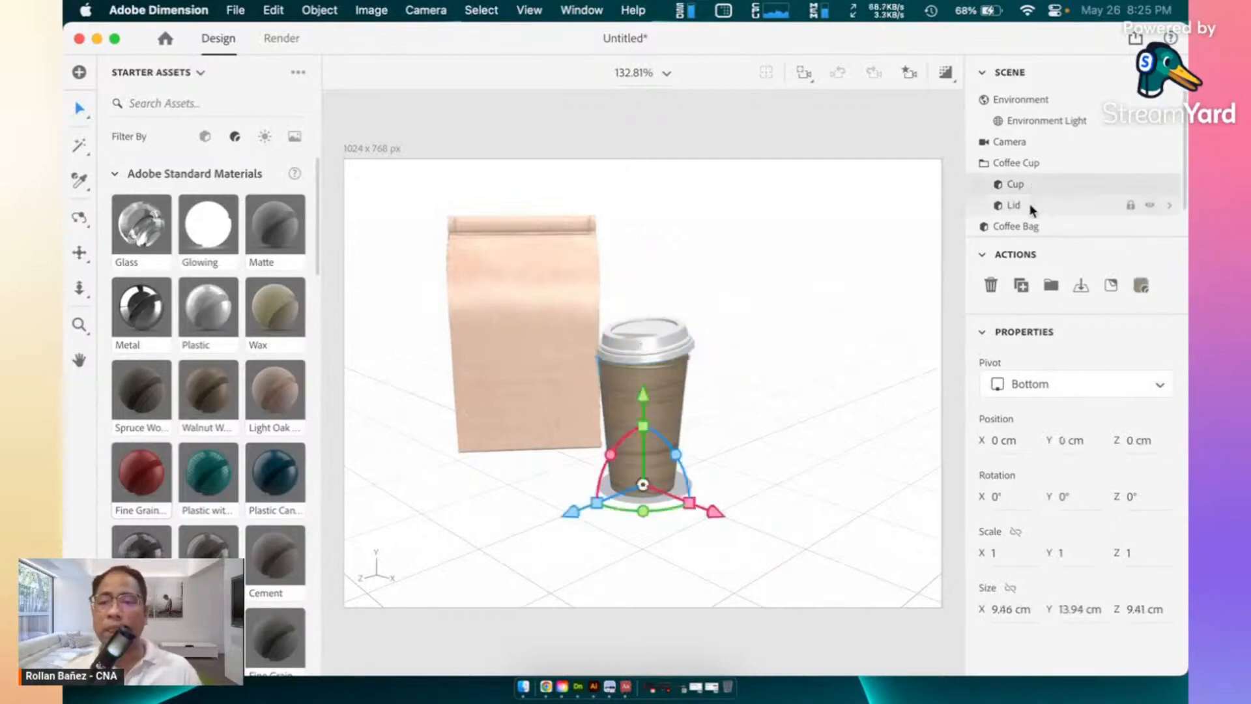
- Apply the Plastic standard material to the coffee cup's lid
{"action": "left_click", "coordinate": [1027, 205]}
{"action": "left_click", "coordinate": [1024, 187]}
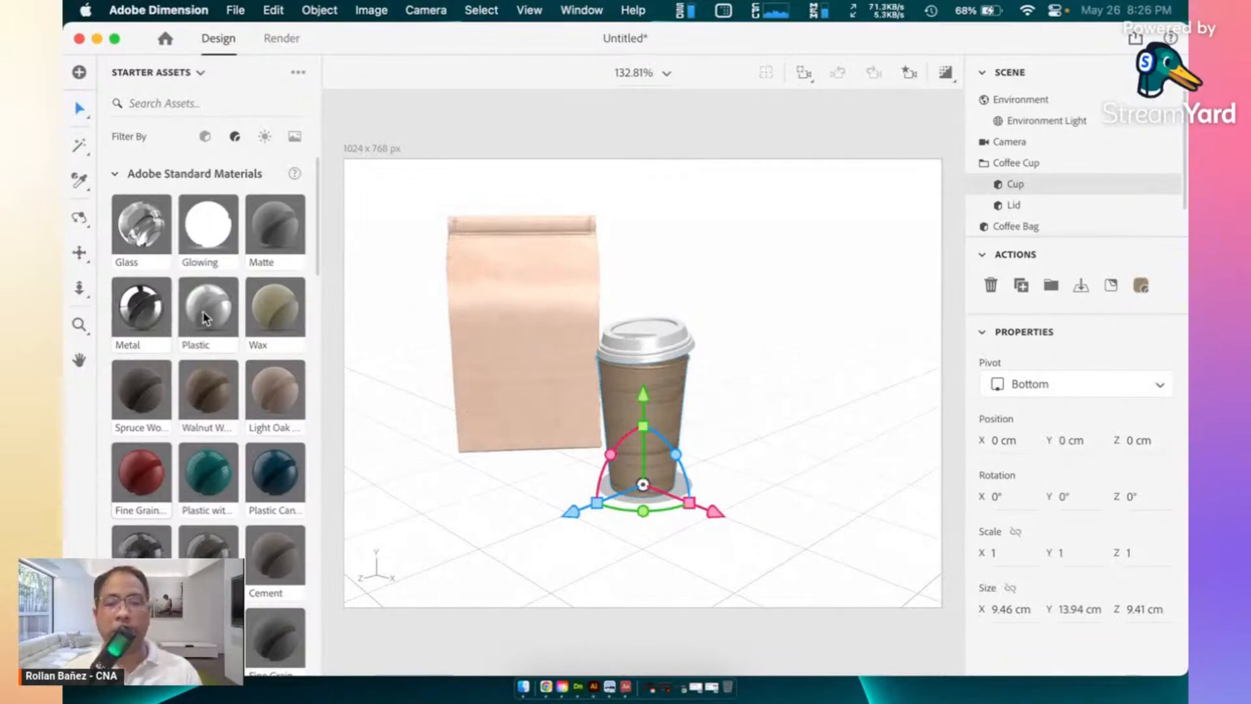
{"action": "left_click_drag", "start_coordinate": [206, 318], "coordinate": [659, 349]}
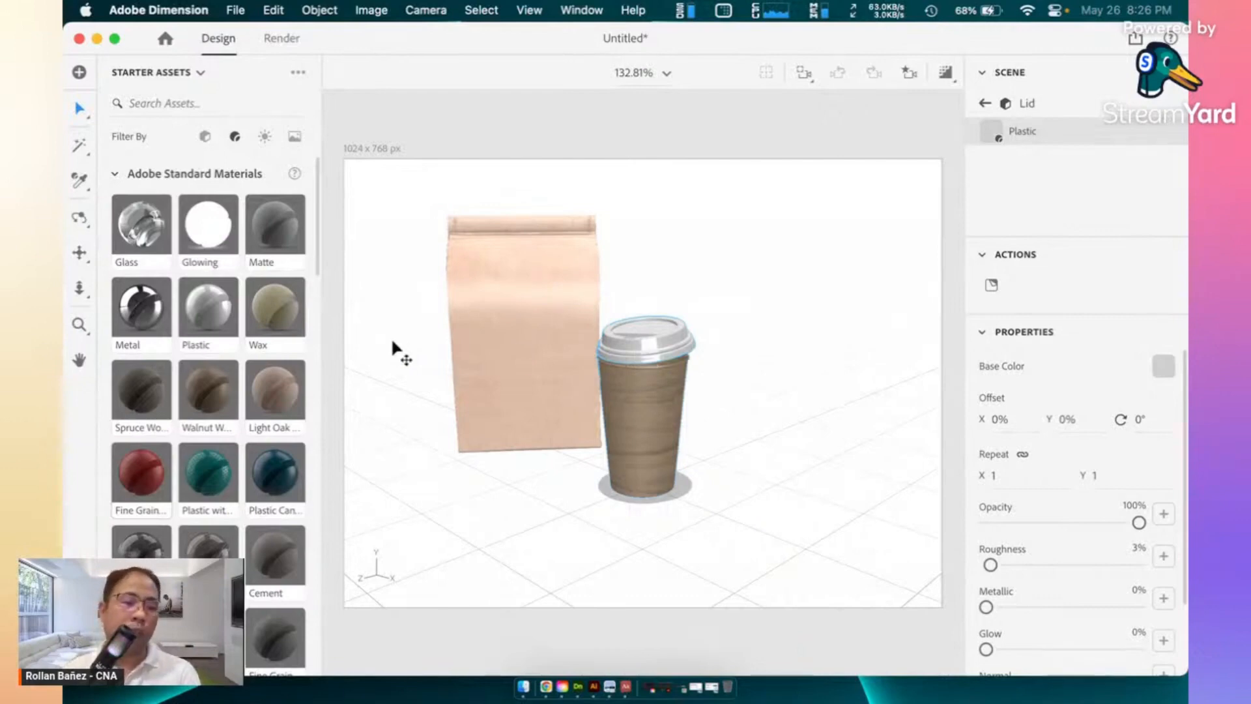
- Find Geometric Metal among the Substance materials and apply it to the coffee bag
{"action": "scroll", "coordinate": [256, 438], "scroll_direction": "down", "scroll_amount": 5}
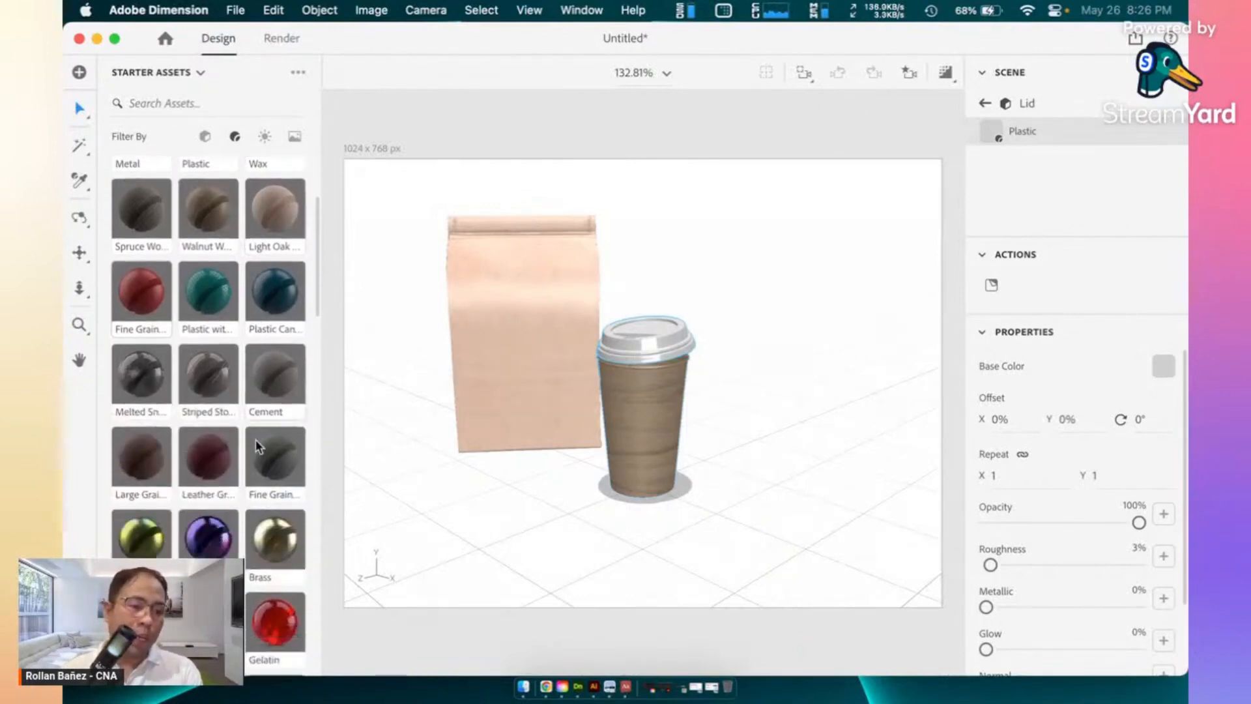
{"action": "scroll", "coordinate": [256, 439], "scroll_direction": "down", "scroll_amount": 2}
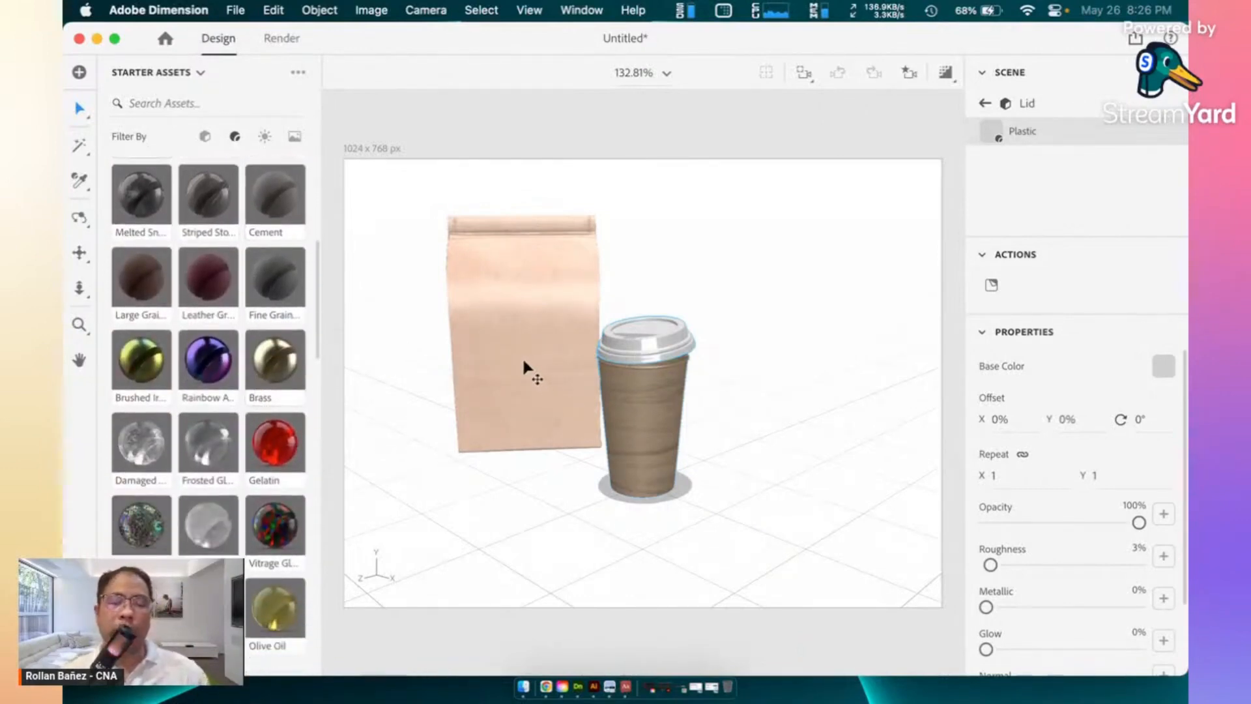
{"action": "scroll", "coordinate": [231, 451], "scroll_direction": "down", "scroll_amount": 6}
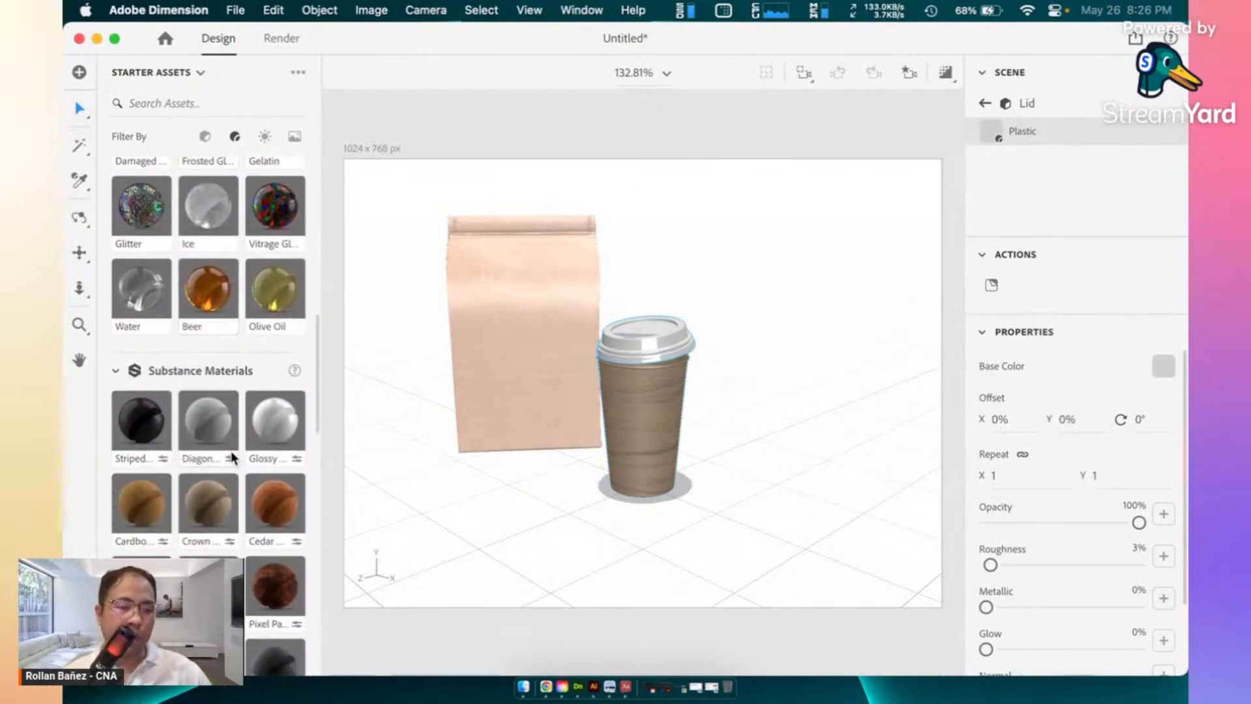
{"action": "scroll", "coordinate": [230, 450], "scroll_direction": "down", "scroll_amount": 4}
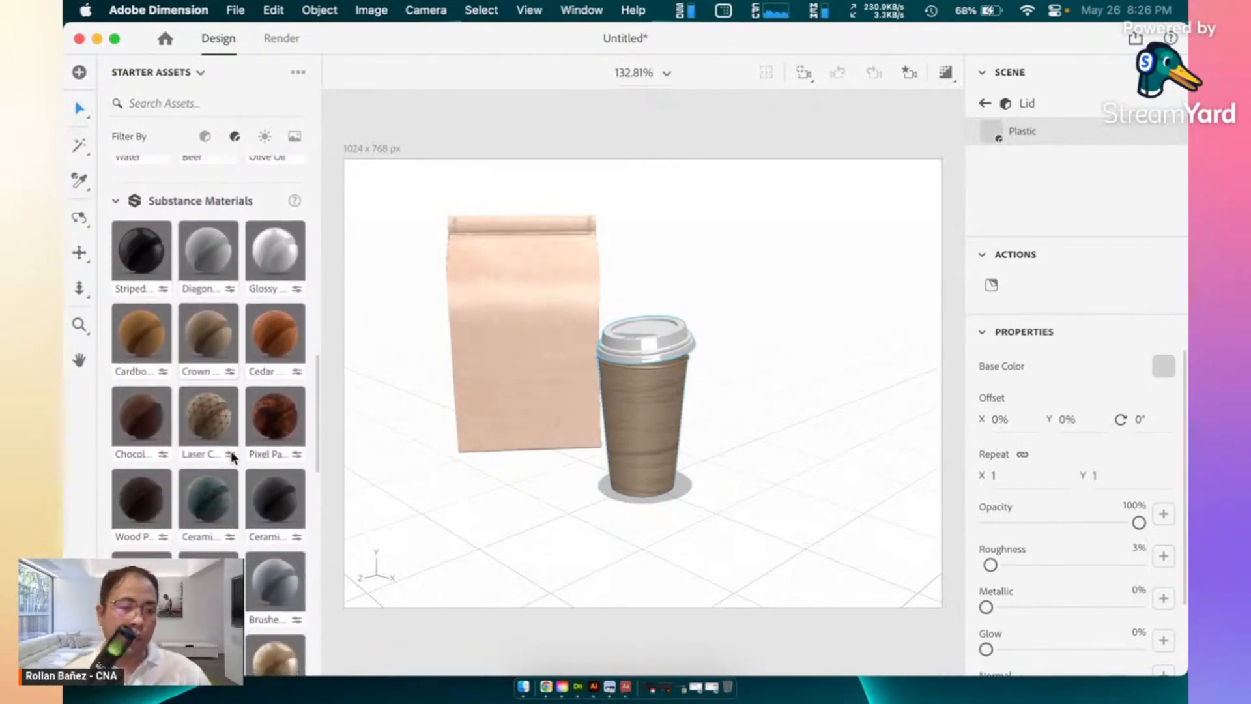
{"action": "scroll", "coordinate": [231, 451], "scroll_direction": "down", "scroll_amount": 8}
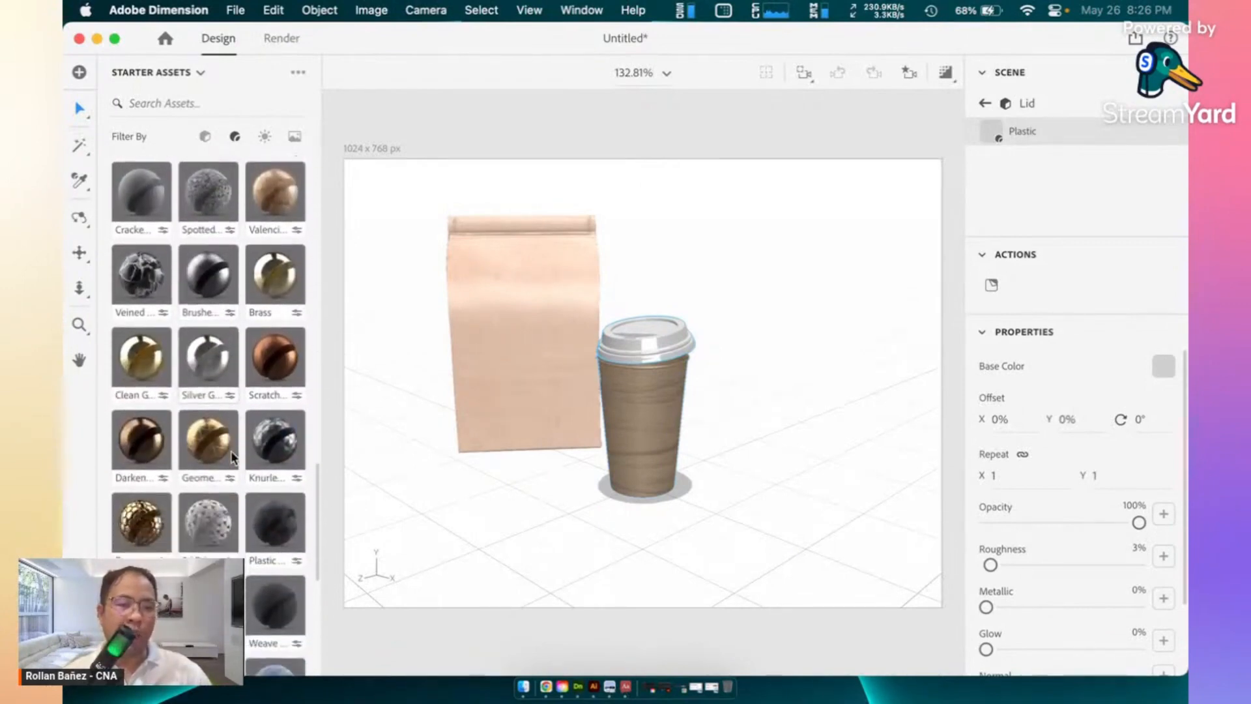
{"action": "scroll", "coordinate": [231, 451], "scroll_direction": "down", "scroll_amount": 1}
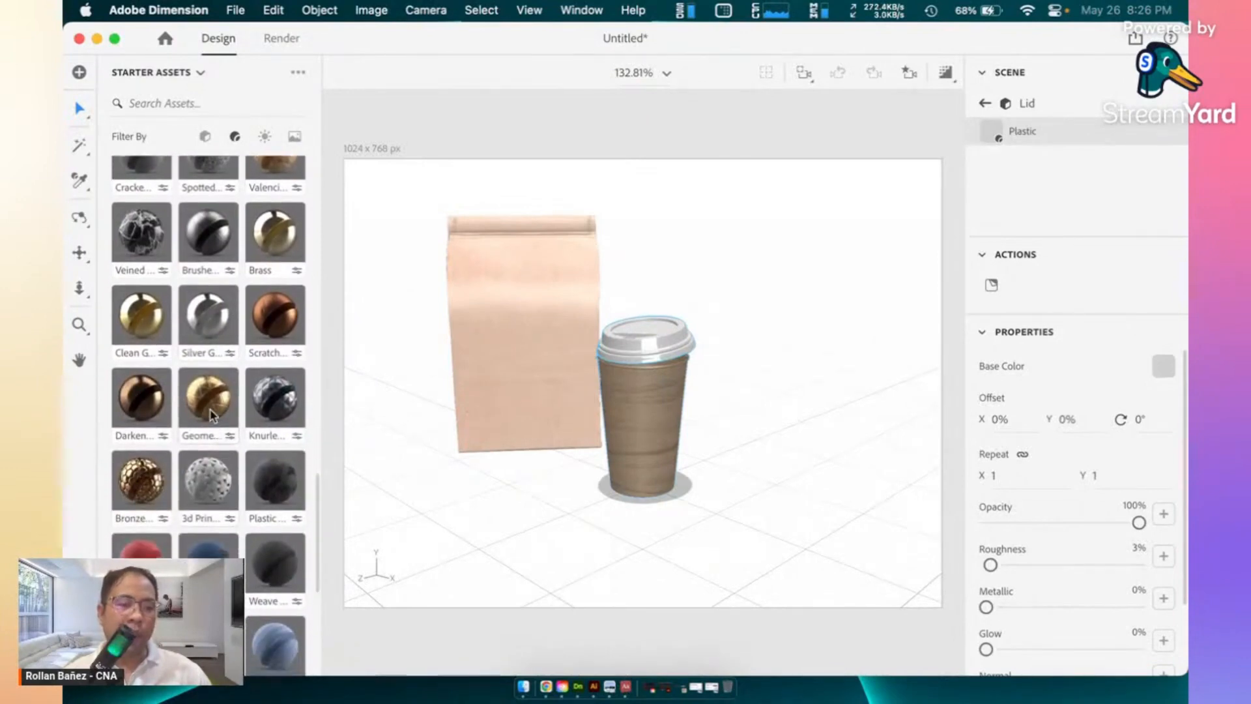
{"action": "left_click_drag", "start_coordinate": [215, 417], "coordinate": [483, 334]}
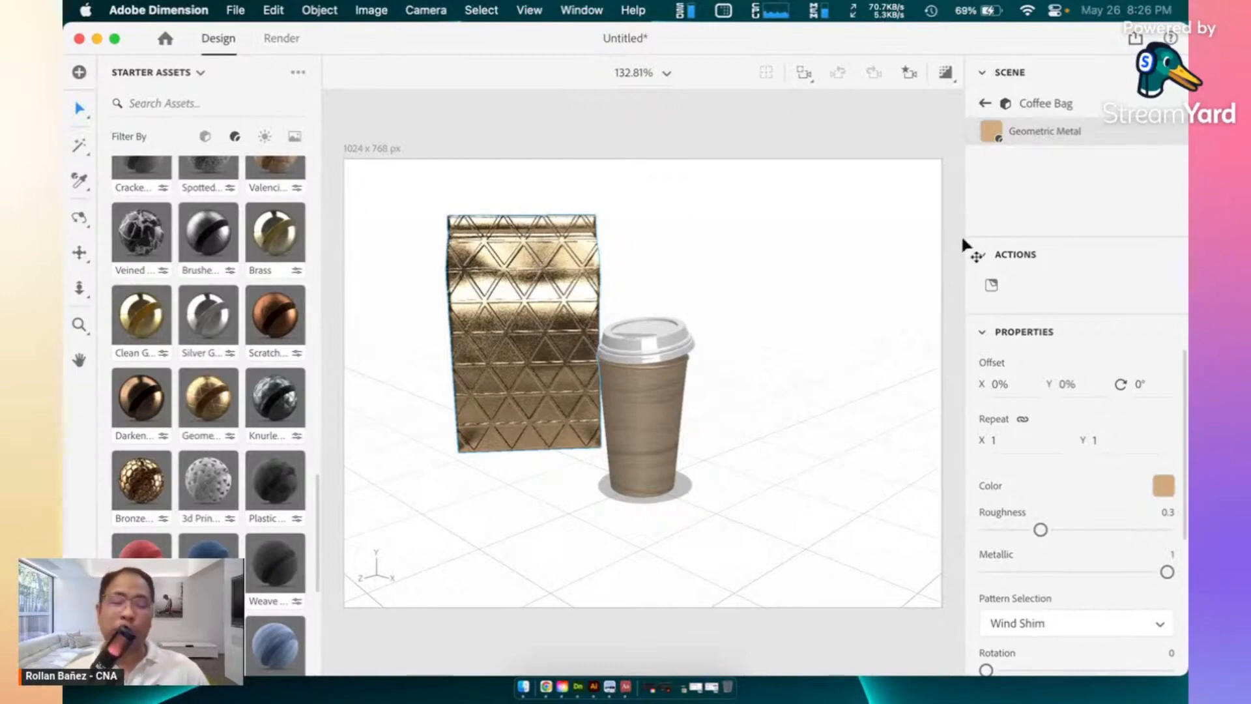
- Reopen the coffee bag's material from the scene list and examine its properties and the standard and Substance material collections
{"action": "left_click", "coordinate": [988, 104]}
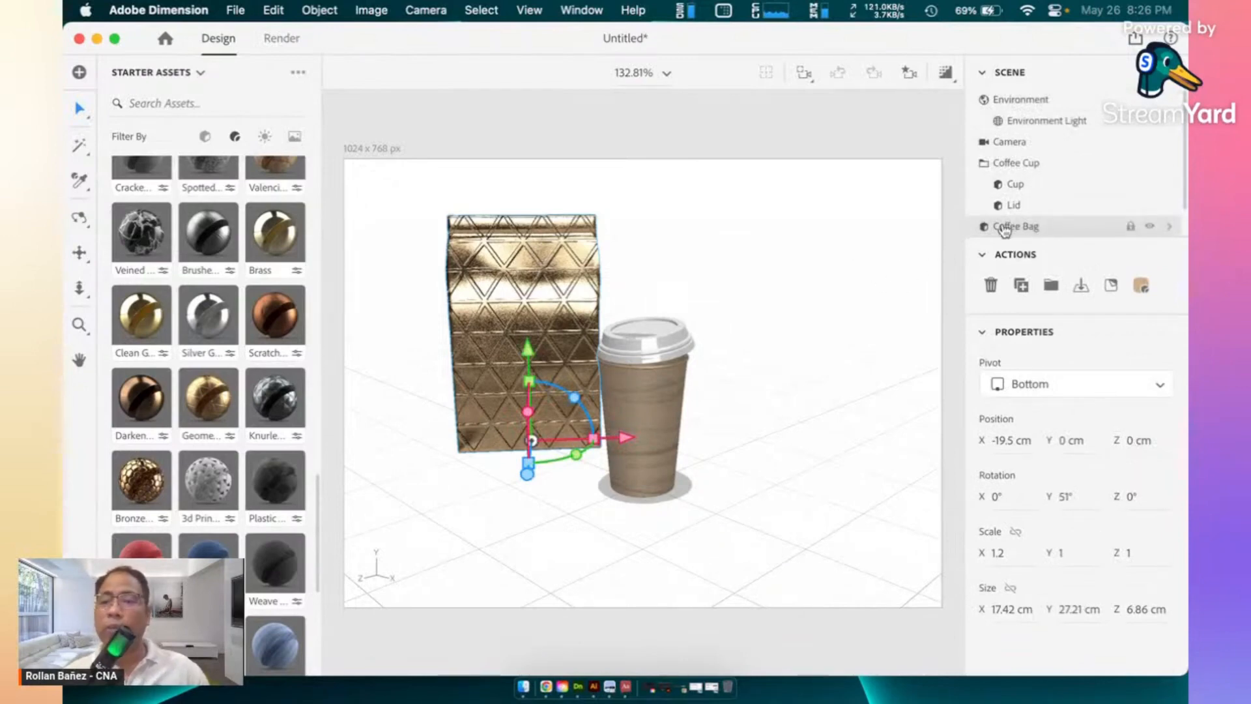
{"action": "left_click", "coordinate": [1141, 289]}
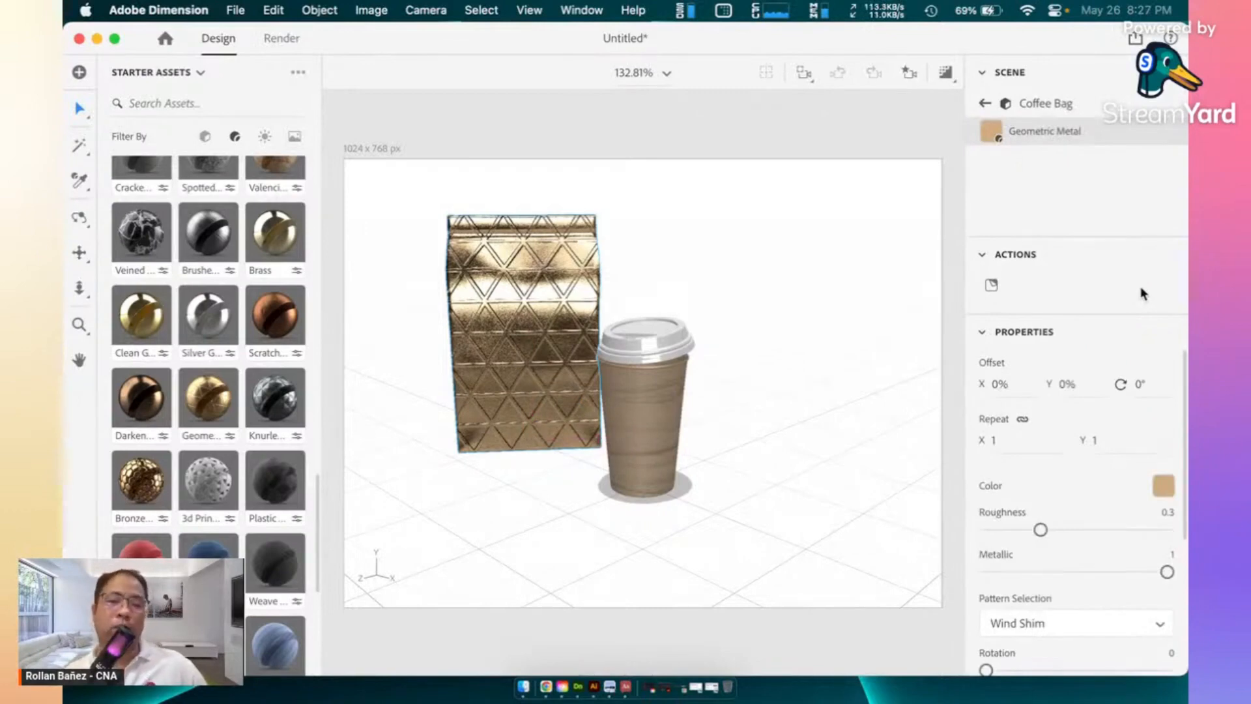
{"action": "scroll", "coordinate": [1064, 582], "scroll_direction": "down", "scroll_amount": 3}
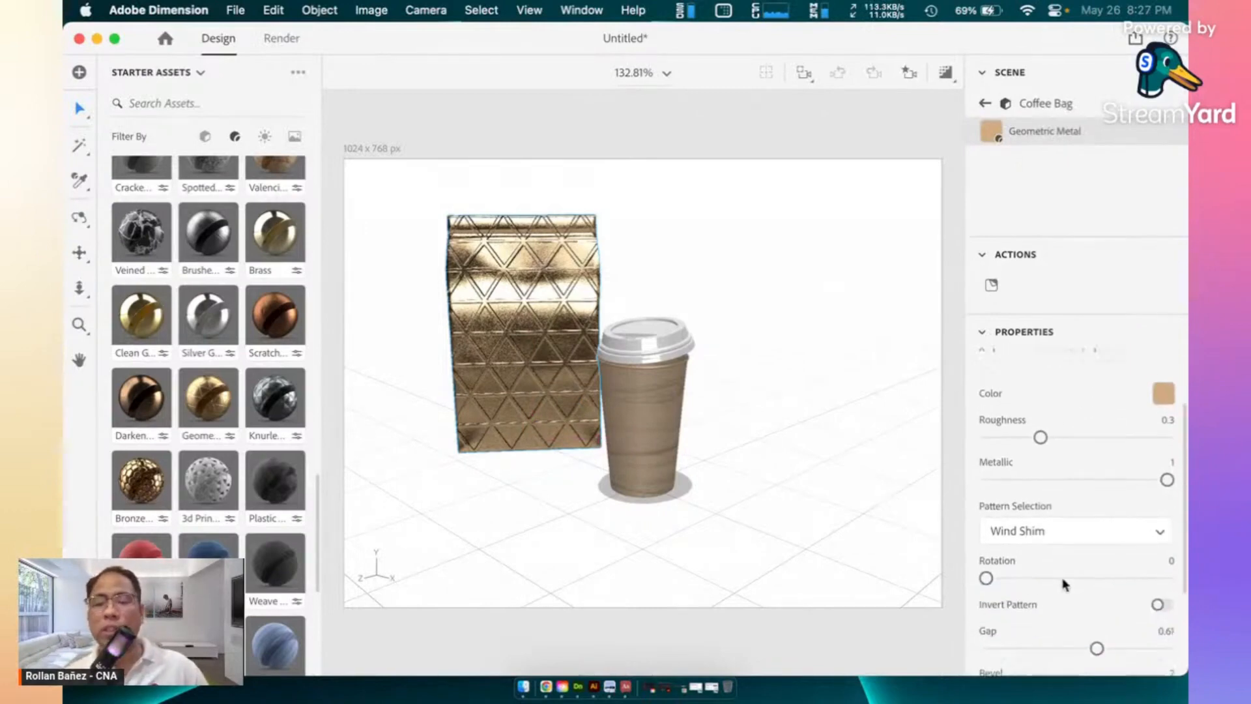
{"action": "scroll", "coordinate": [1065, 582], "scroll_direction": "down", "scroll_amount": 3}
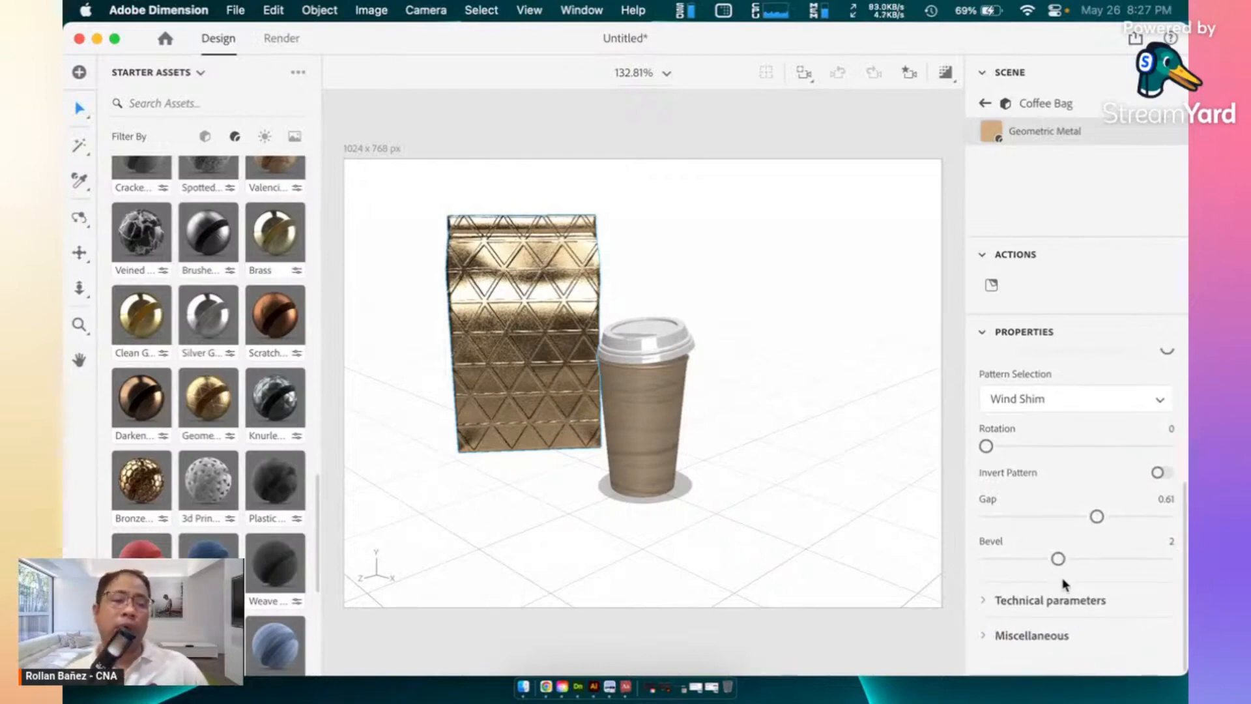
{"action": "scroll", "coordinate": [194, 400], "scroll_direction": "up", "scroll_amount": 5}
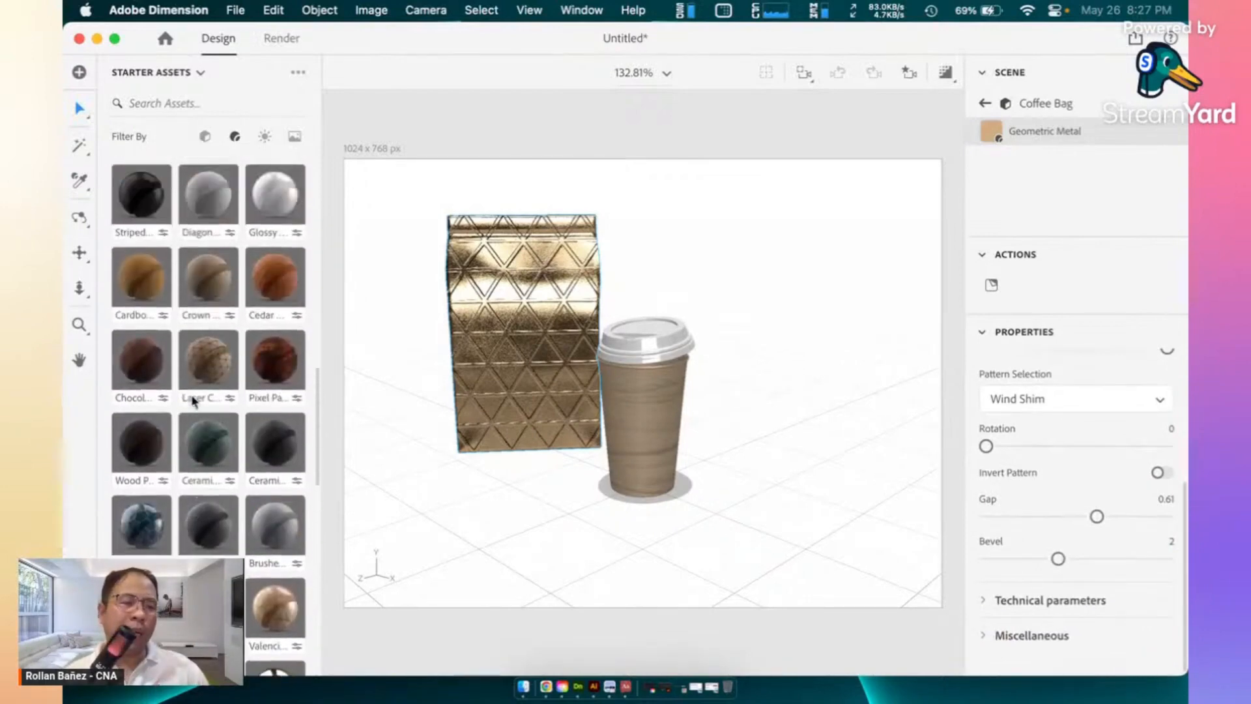
{"action": "scroll", "coordinate": [194, 400], "scroll_direction": "up", "scroll_amount": 5}
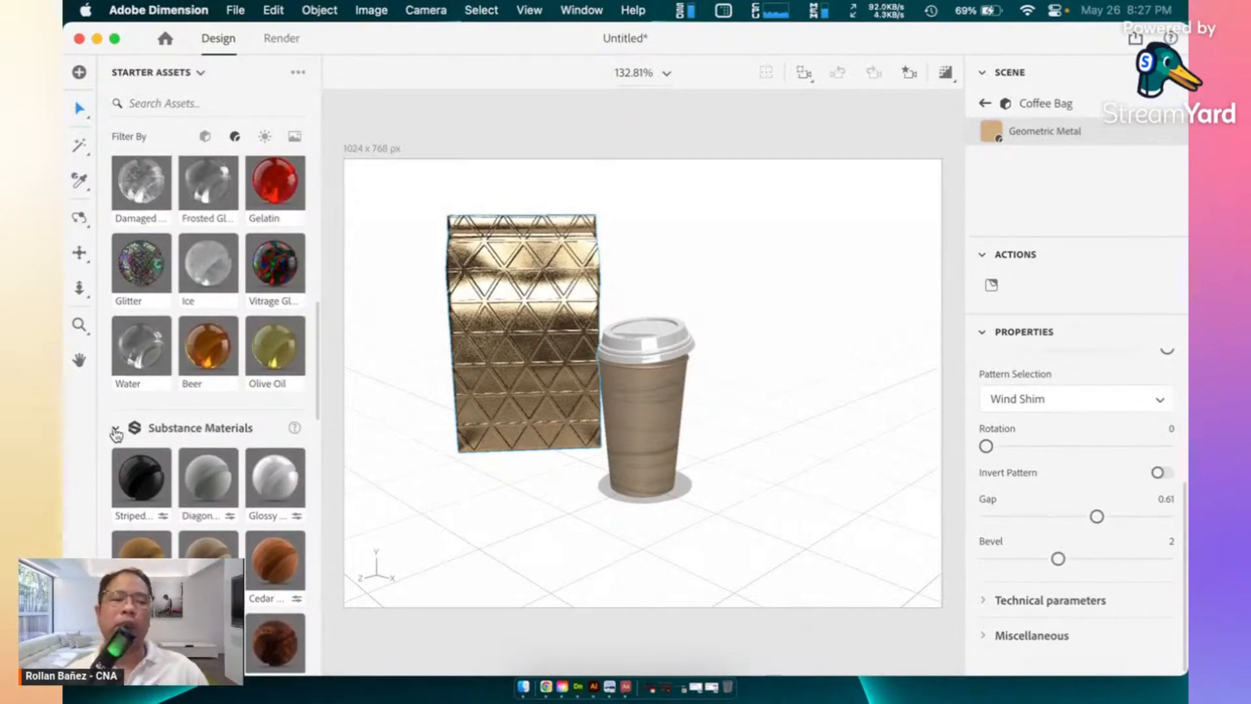
{"action": "scroll", "coordinate": [192, 311], "scroll_direction": "up", "scroll_amount": 10}
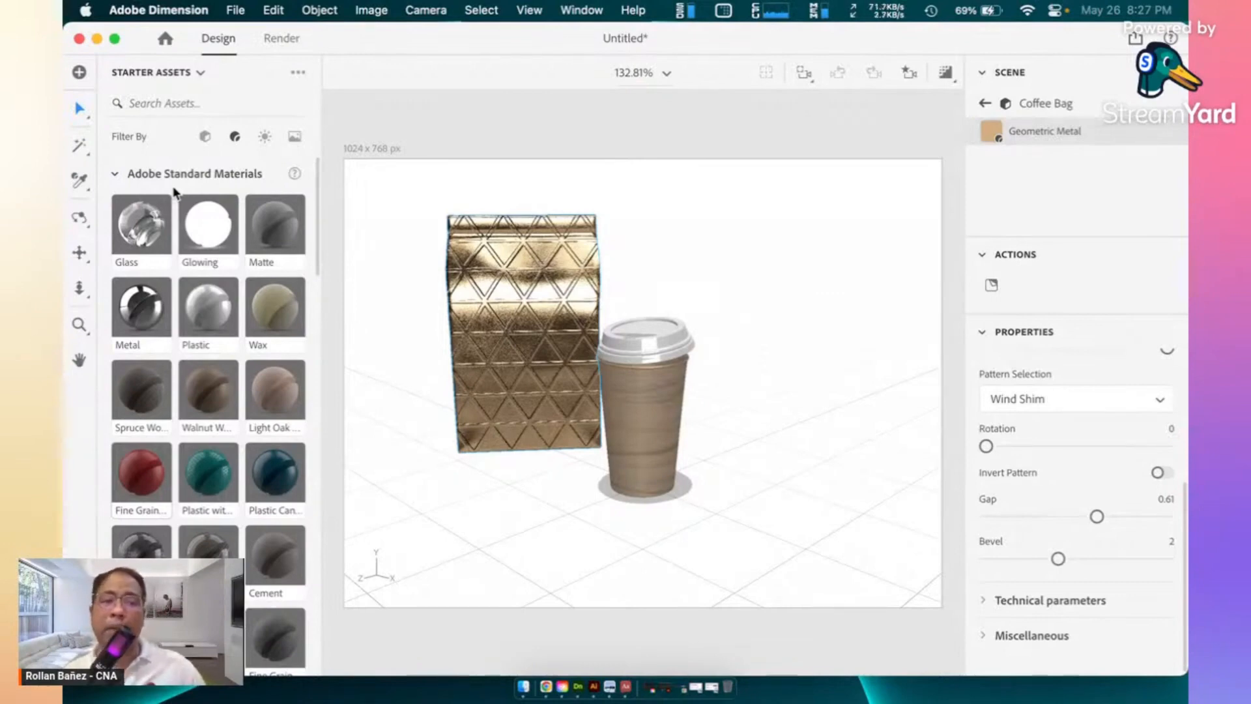
{"action": "scroll", "coordinate": [194, 391], "scroll_direction": "down", "scroll_amount": 15}
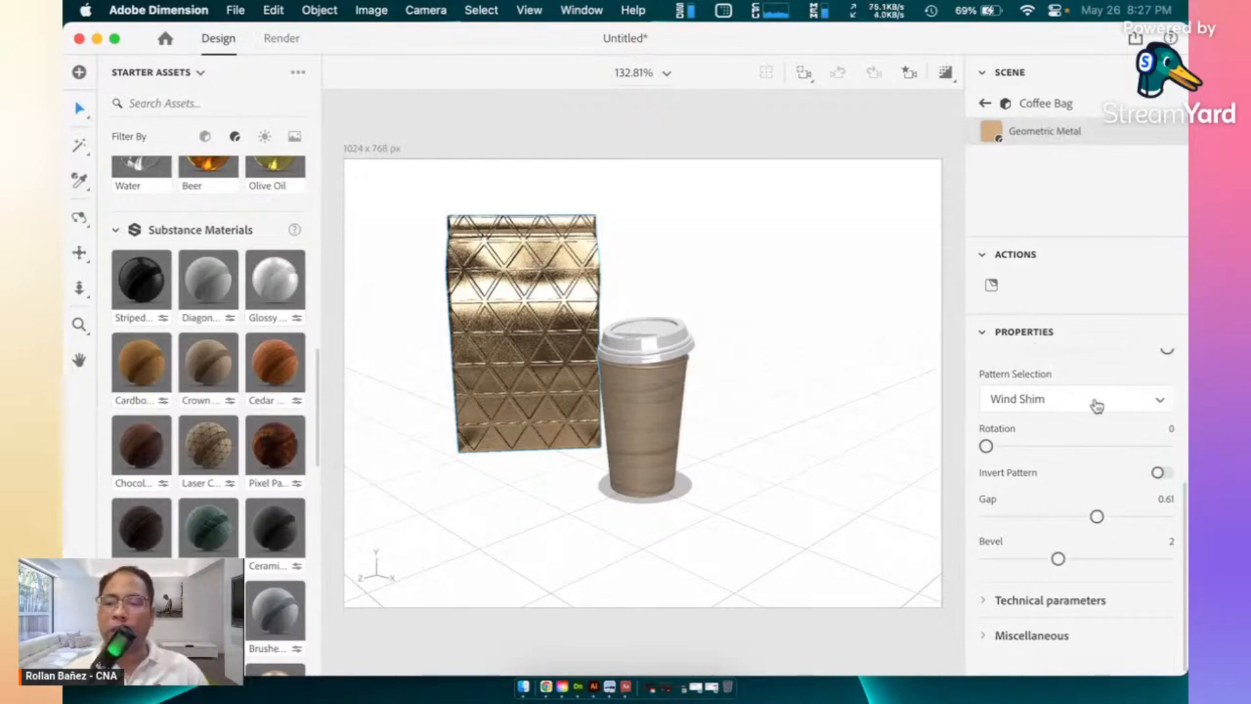
- Compare the bag material's patterns, choose Wind Shim Embossed, and return the pattern rotation to 0 after trying 0.13
{"action": "left_click", "coordinate": [1161, 404]}
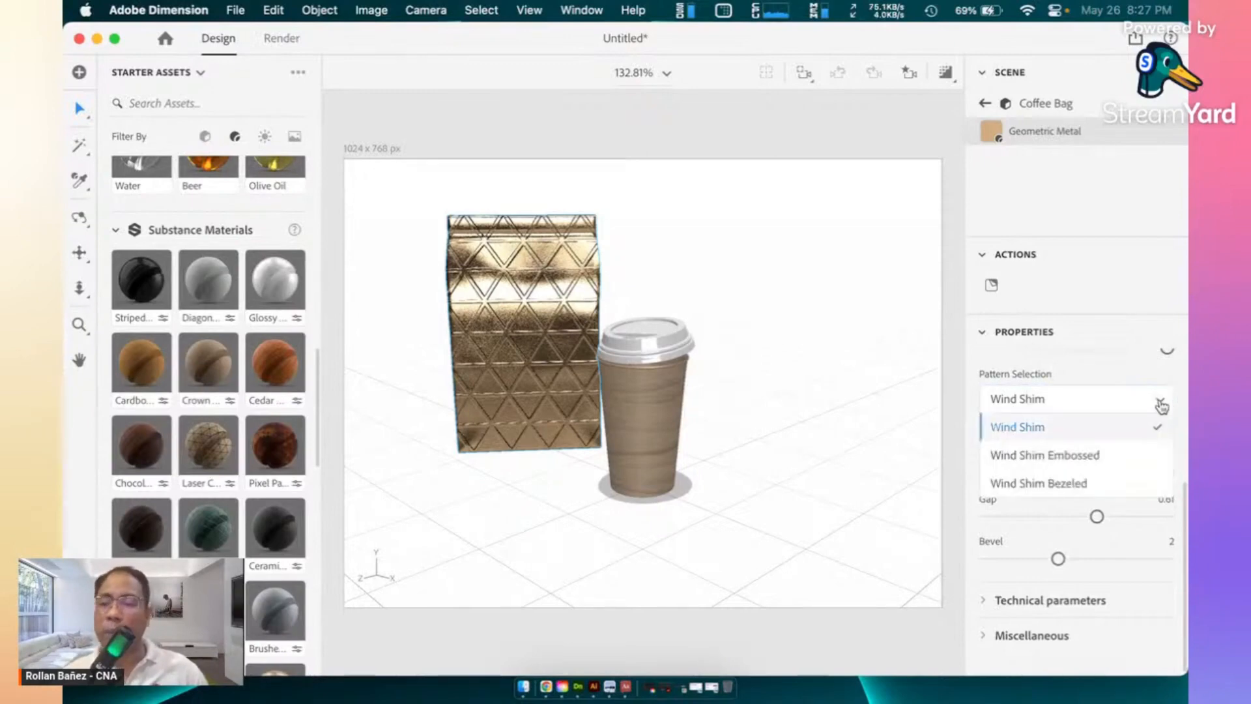
{"action": "left_click", "coordinate": [1111, 465]}
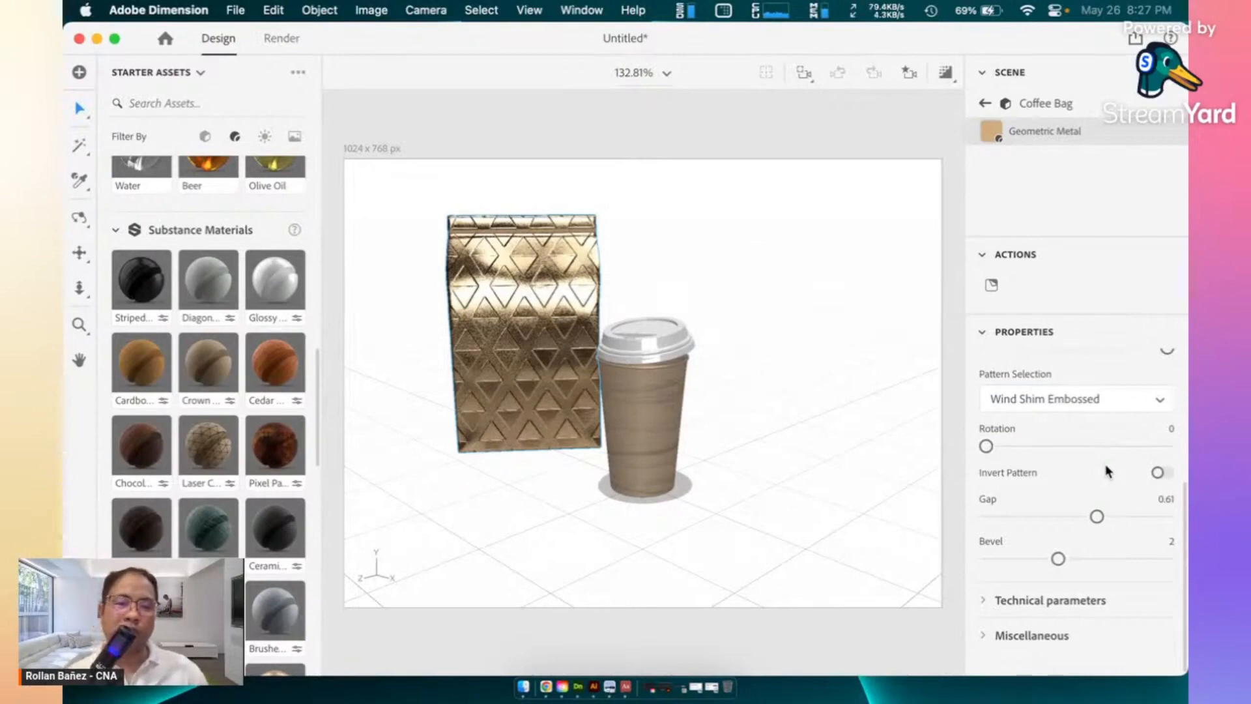
{"action": "left_click", "coordinate": [1134, 407]}
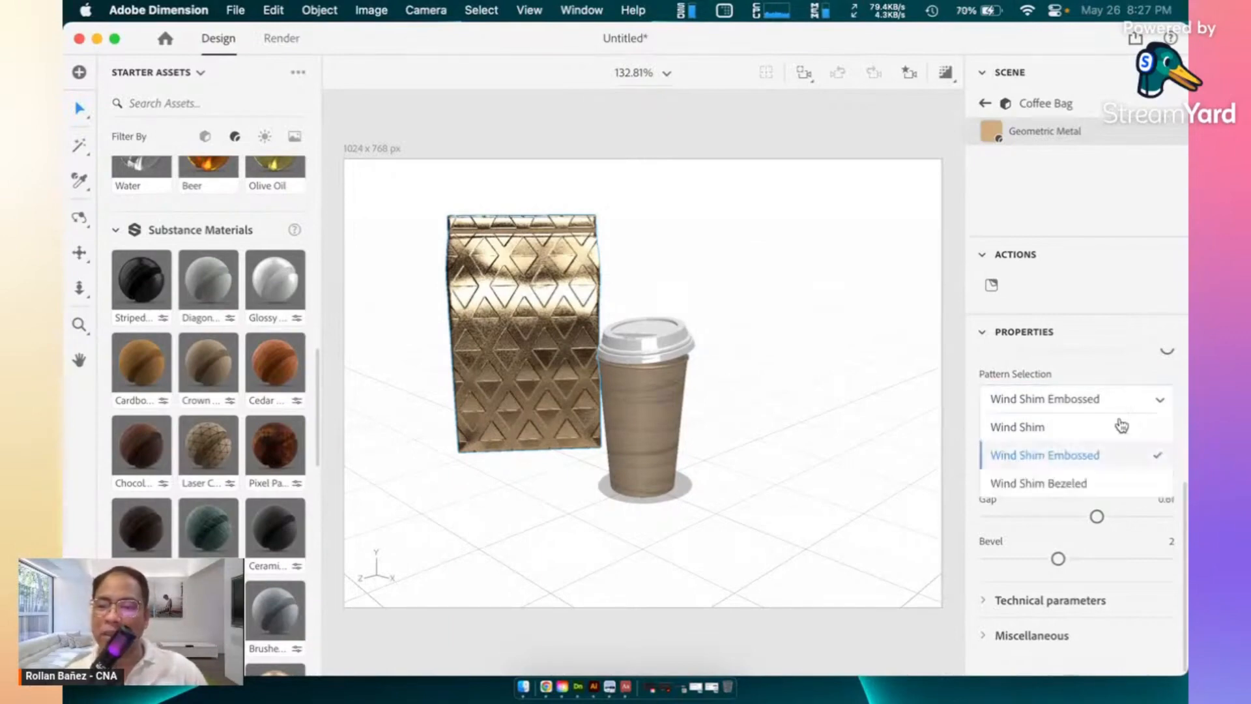
{"action": "left_click", "coordinate": [1080, 486]}
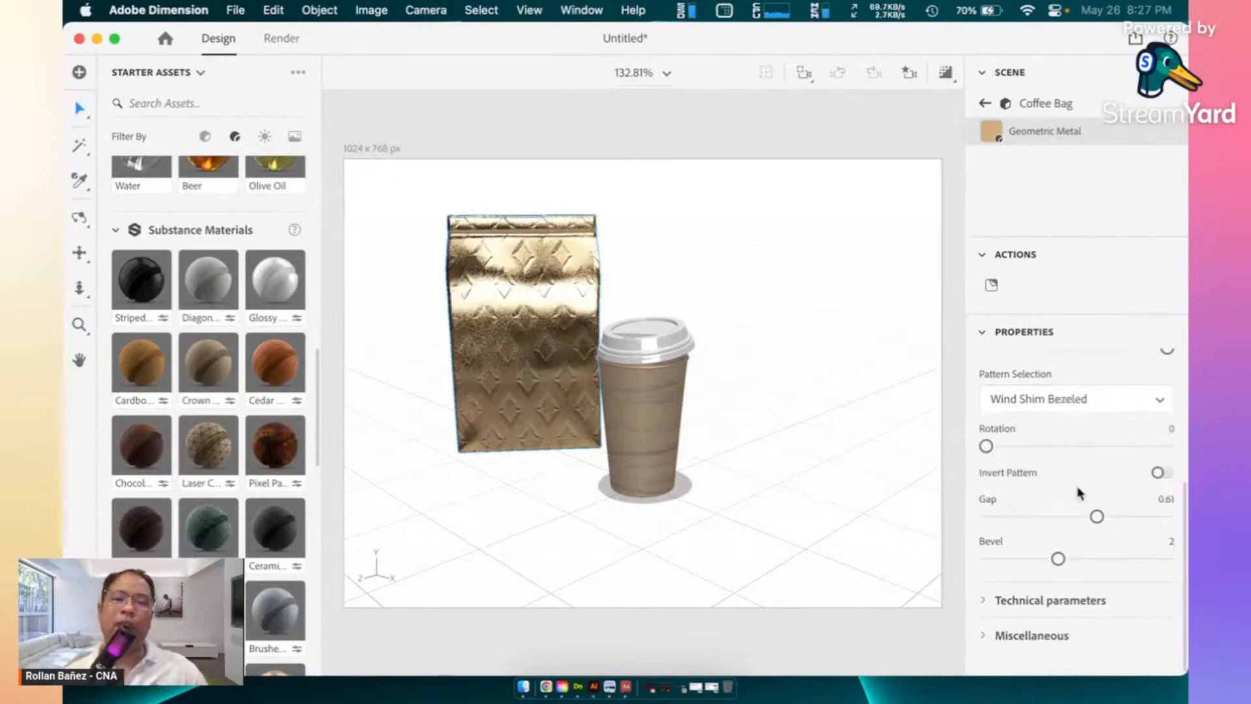
{"action": "left_click", "coordinate": [1098, 412]}
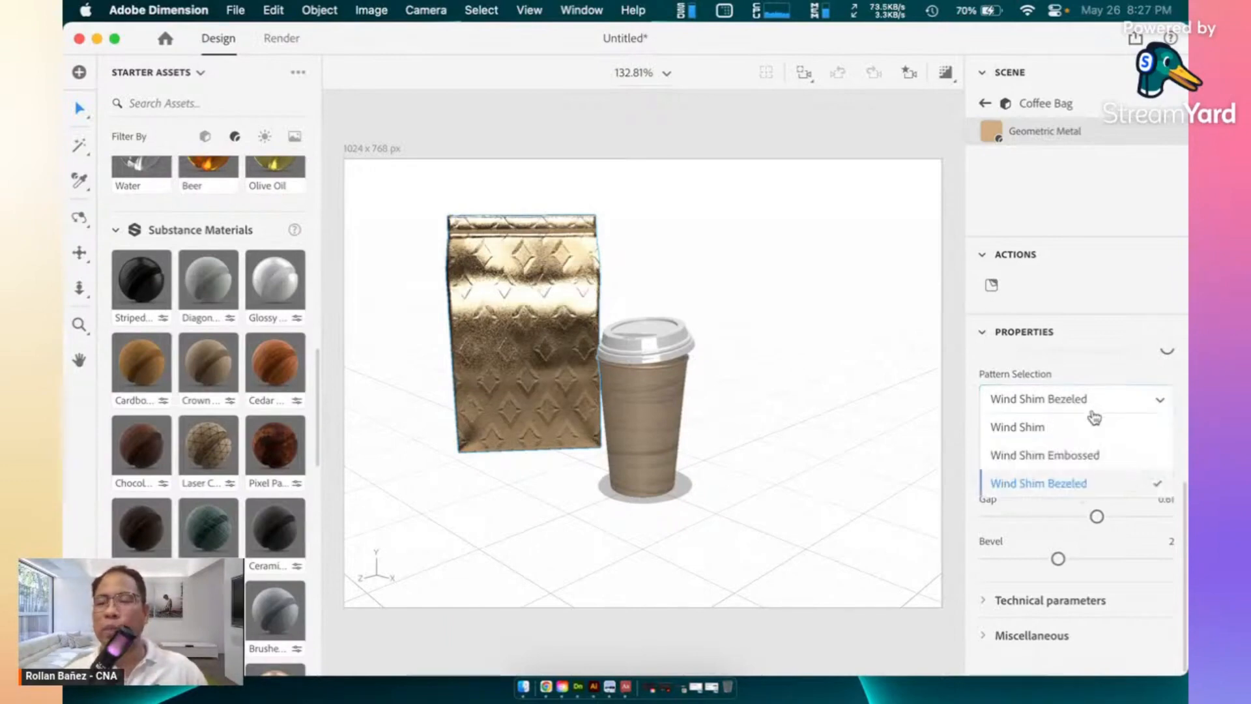
{"action": "left_click", "coordinate": [1063, 456]}
{"action": "mouse_move", "coordinate": [986, 448]}
{"action": "left_mouse_down"}
{"action": "mouse_move", "coordinate": [1022, 446]}
{"action": "mouse_move", "coordinate": [1010, 448]}
{"action": "left_mouse_up"}
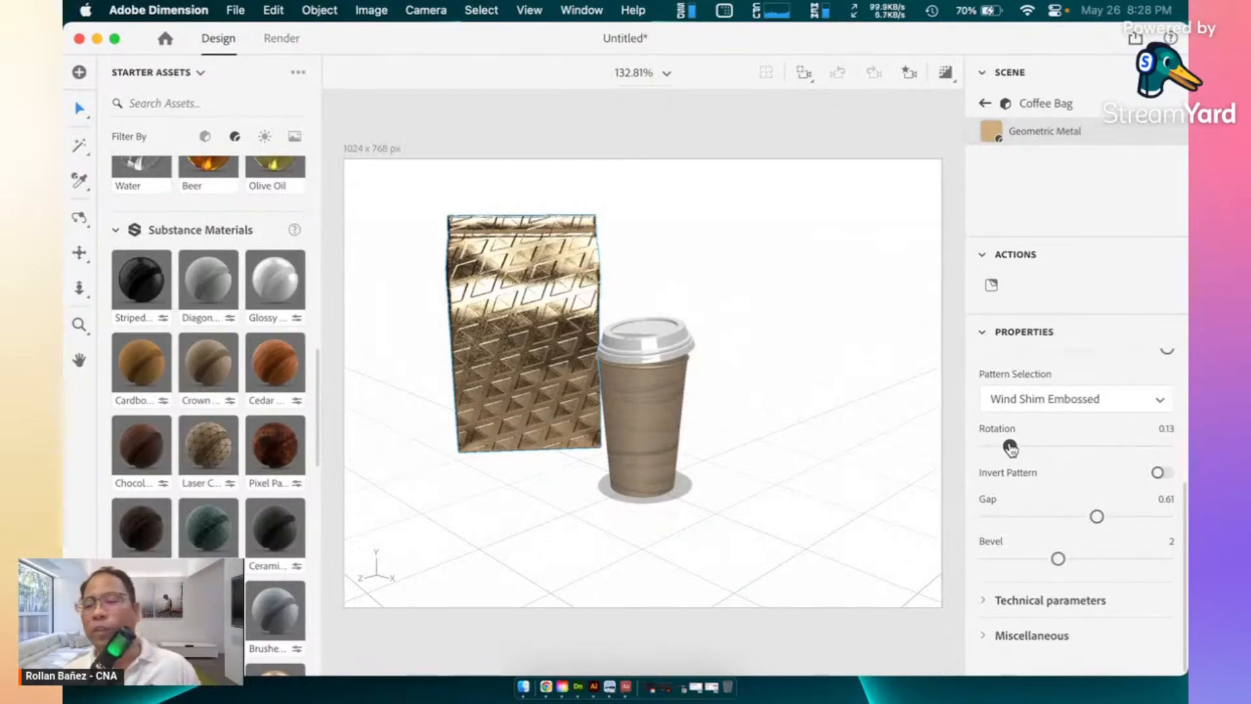
{"action": "left_click_drag", "start_coordinate": [1010, 448], "coordinate": [947, 440]}
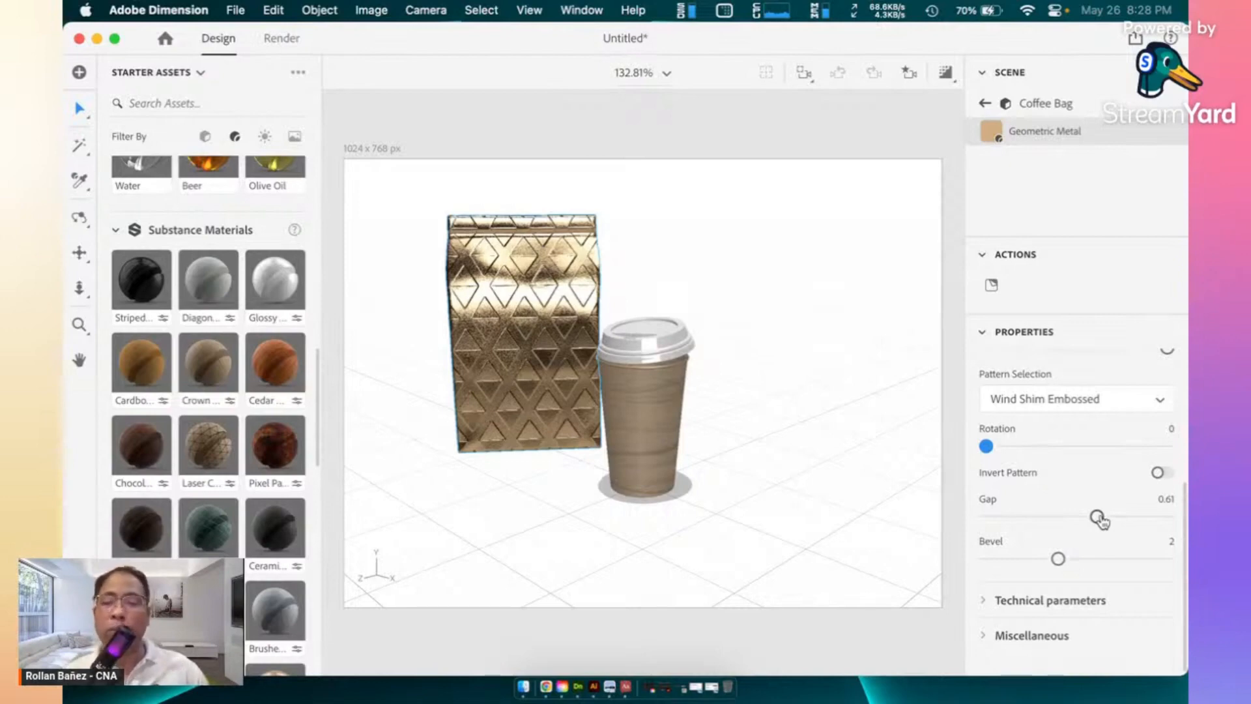
- Set the bag pattern's gap to 0.73 and its bevel to 0.02
{"action": "left_click_drag", "start_coordinate": [1098, 518], "coordinate": [1041, 518]}
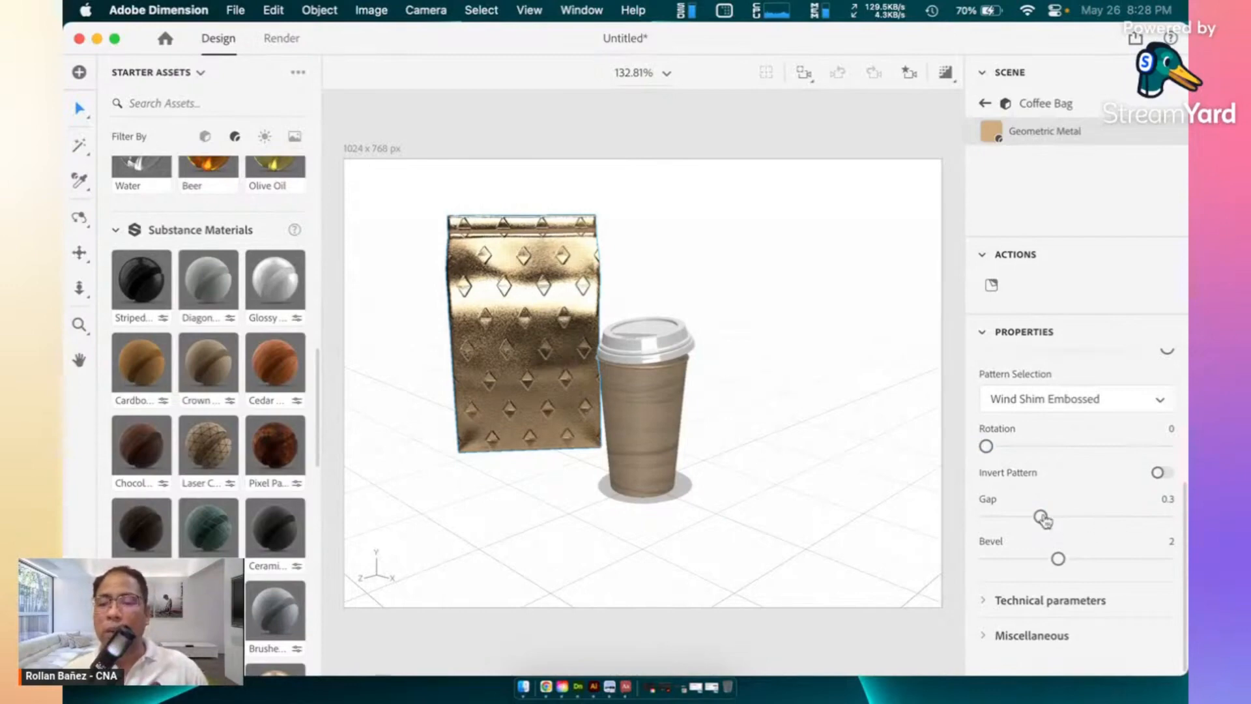
{"action": "left_click_drag", "start_coordinate": [1042, 517], "coordinate": [1118, 518]}
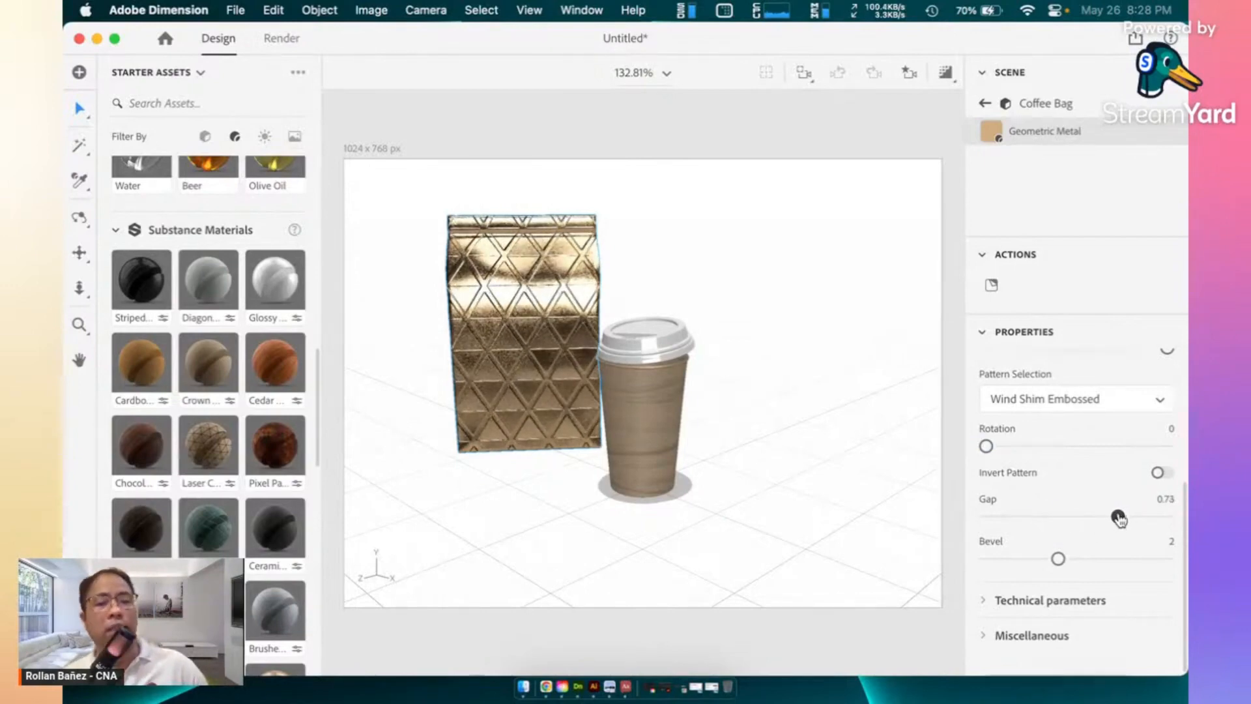
{"action": "left_click", "coordinate": [1058, 559]}
{"action": "left_click_drag", "start_coordinate": [1077, 559], "coordinate": [968, 563]}
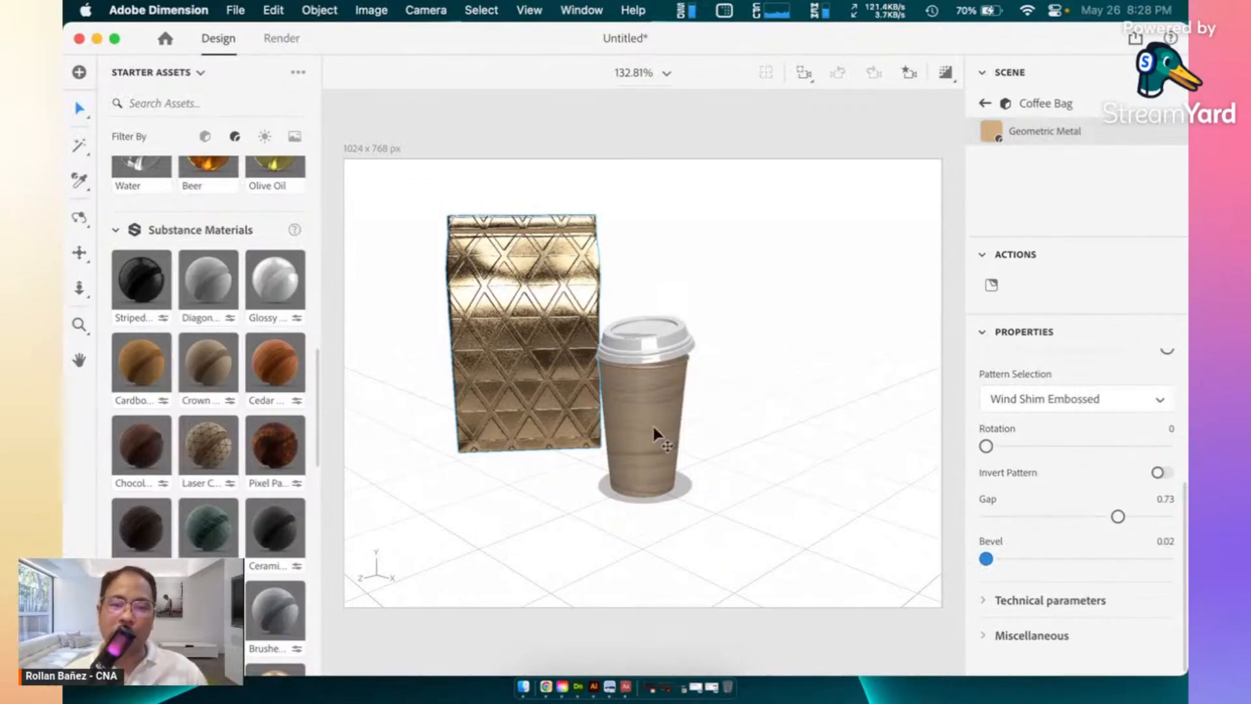
- Expand the bag material's technical parameters and miscellaneous settings and look through them
{"action": "left_click", "coordinate": [985, 600]}
{"action": "scroll", "coordinate": [1064, 530], "scroll_direction": "down", "scroll_amount": 5}
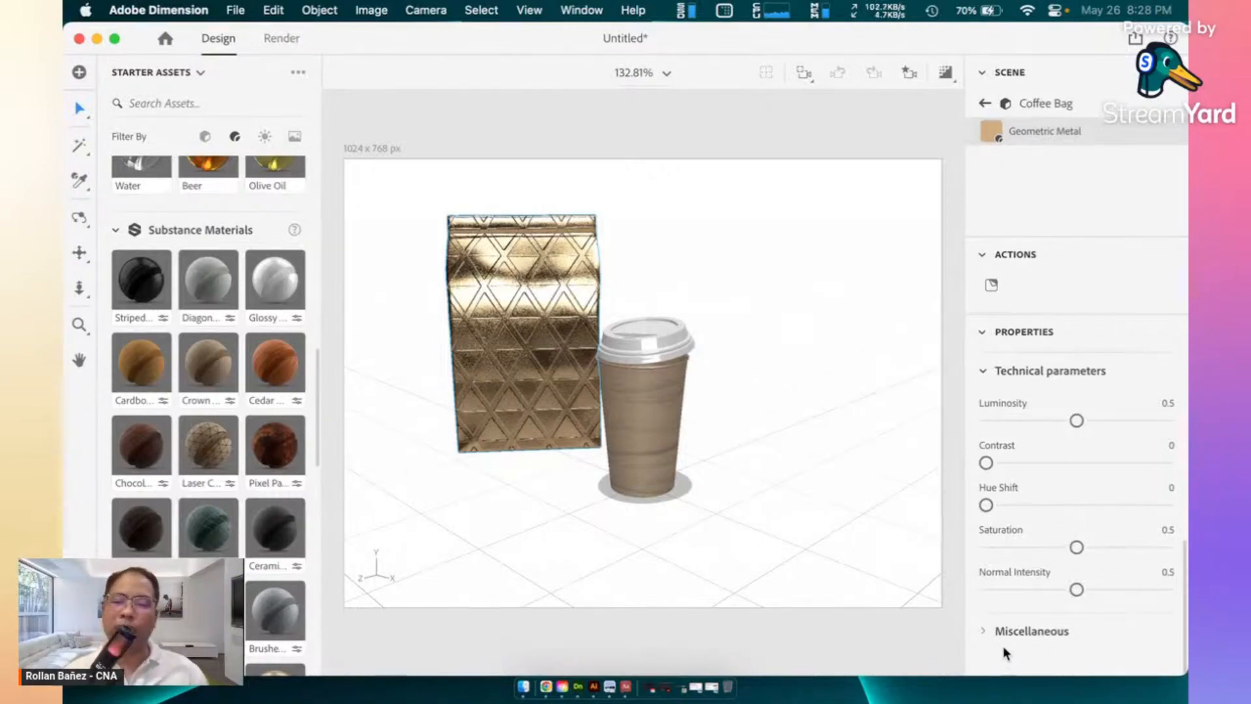
{"action": "left_click", "coordinate": [986, 632]}
{"action": "scroll", "coordinate": [1055, 592], "scroll_direction": "down", "scroll_amount": 3}
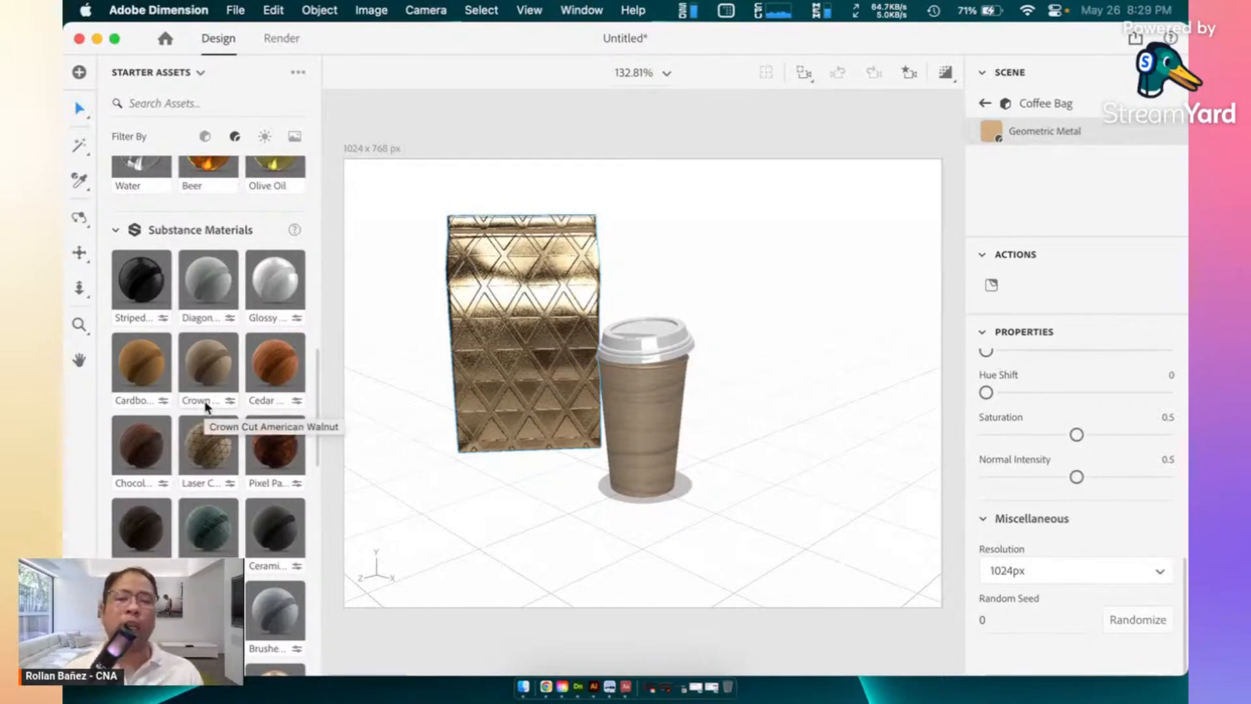
- Filter the starter assets to models, add the Takeout Box, and move it to about X 13.4 cm, Z -17 cm
{"action": "left_click", "coordinate": [206, 137]}
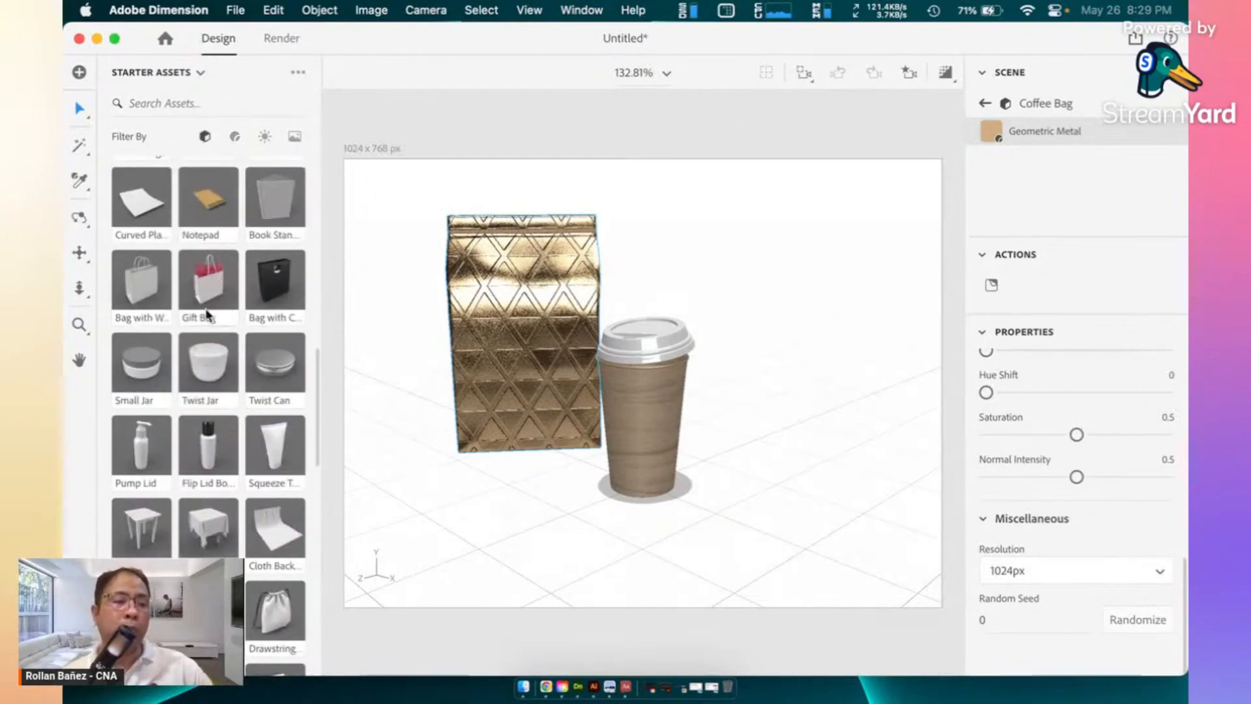
{"action": "scroll", "coordinate": [213, 389], "scroll_direction": "up", "scroll_amount": 5}
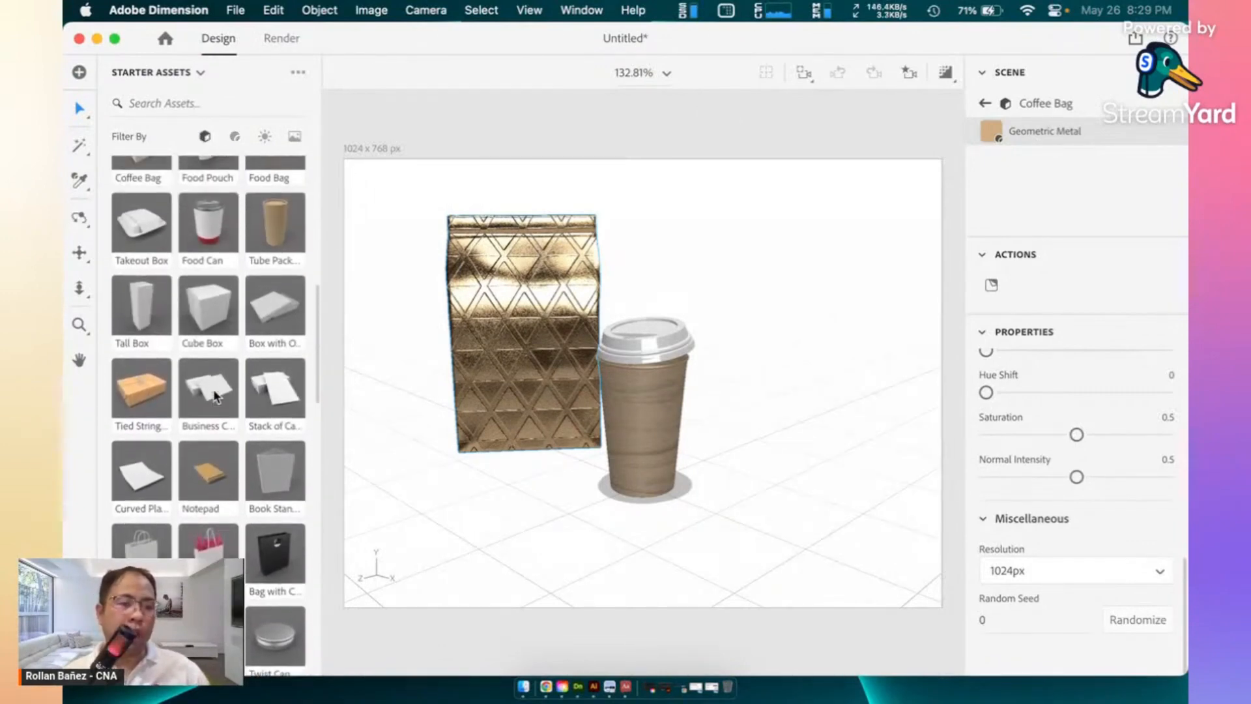
{"action": "scroll", "coordinate": [195, 352], "scroll_direction": "up", "scroll_amount": 1}
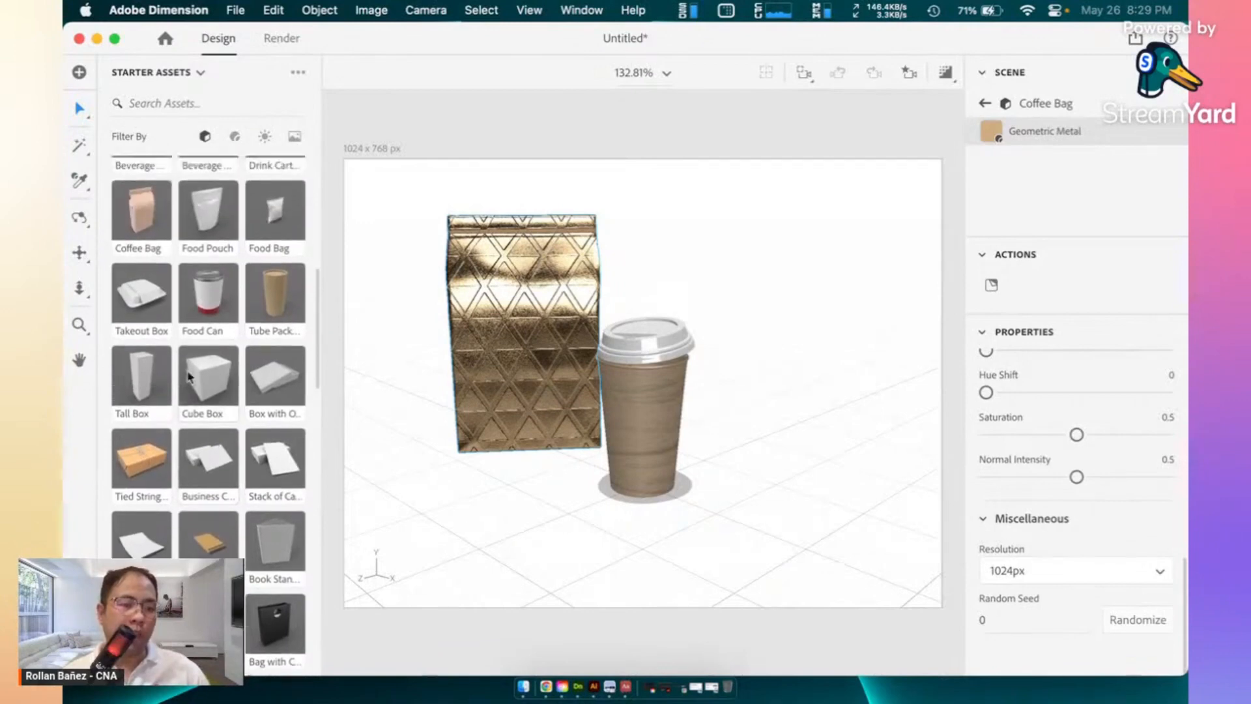
{"action": "left_click", "coordinate": [148, 303]}
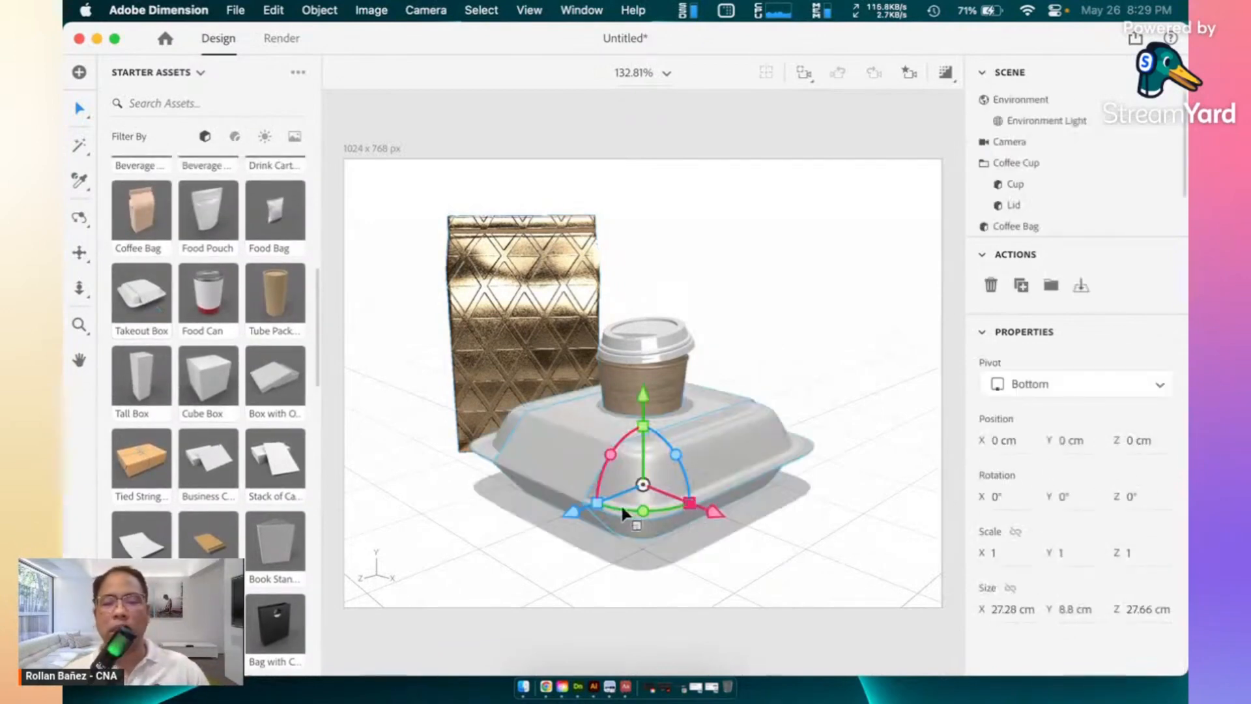
{"action": "left_click_drag", "start_coordinate": [576, 512], "coordinate": [692, 493]}
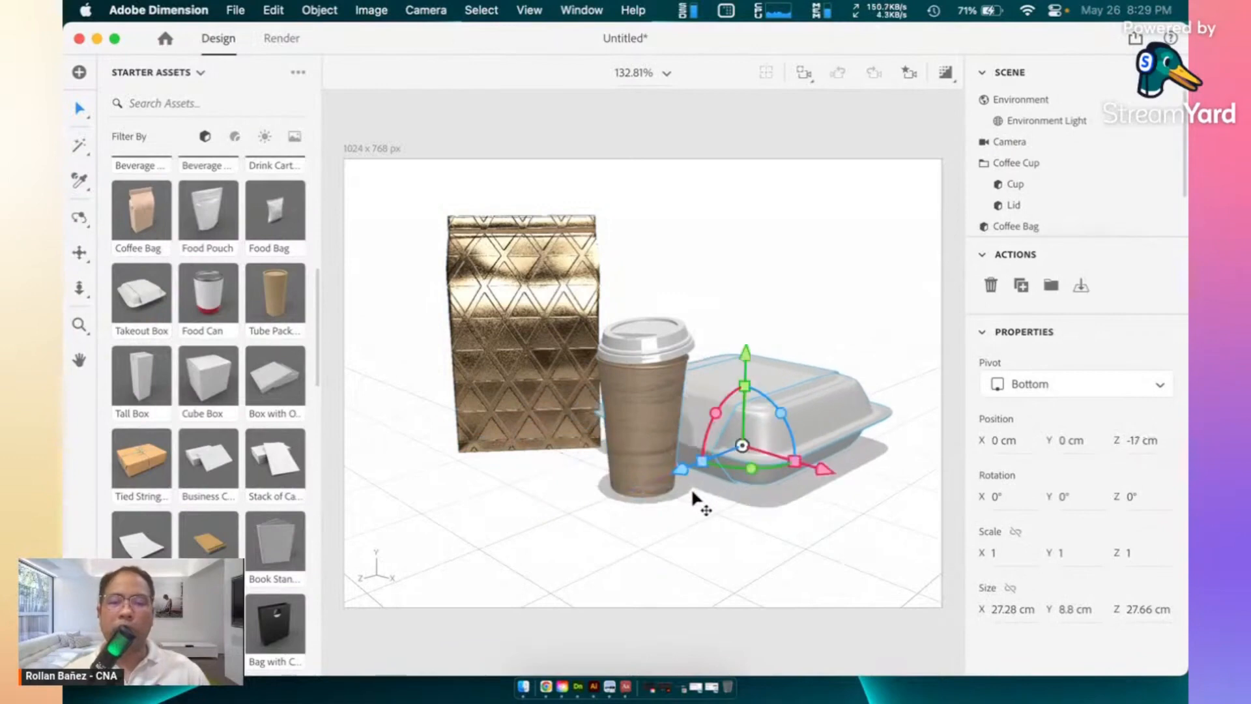
{"action": "left_click_drag", "start_coordinate": [831, 479], "coordinate": [941, 549]}
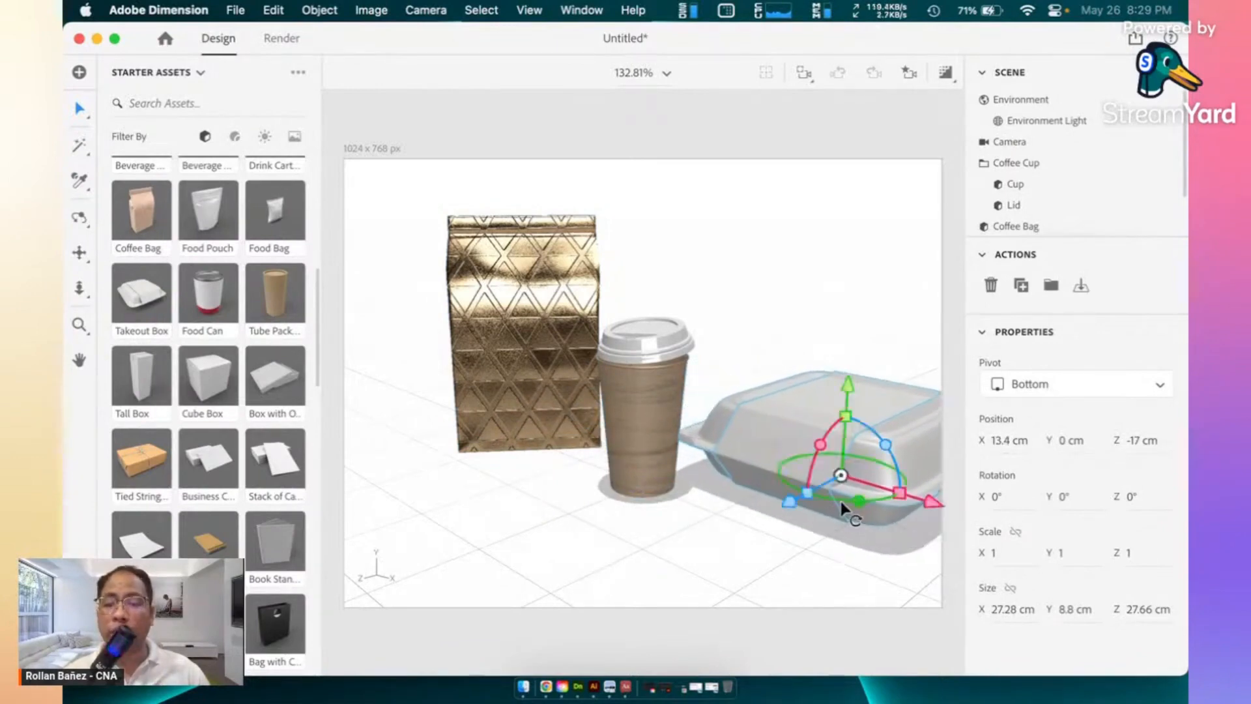
- Rotate the takeout box to -18° around Y and apply the Cardboard Substance material to it
{"action": "left_click_drag", "start_coordinate": [842, 506], "coordinate": [815, 510]}
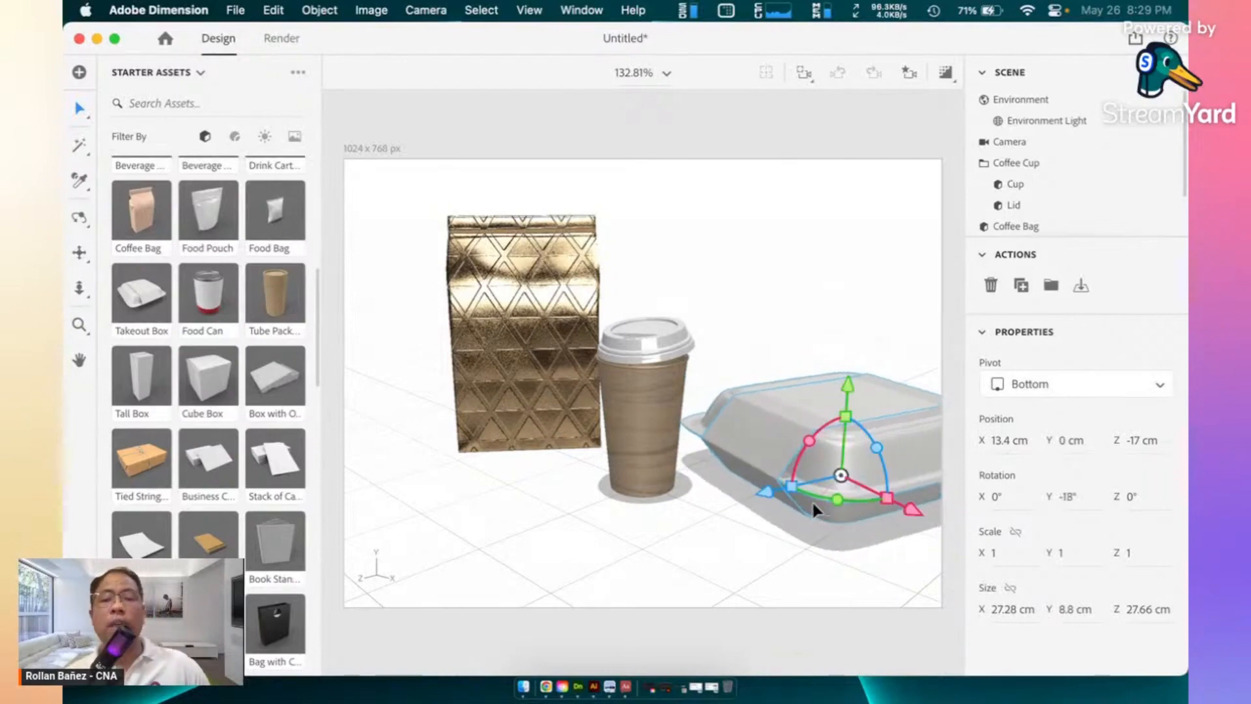
{"action": "left_click", "coordinate": [234, 138]}
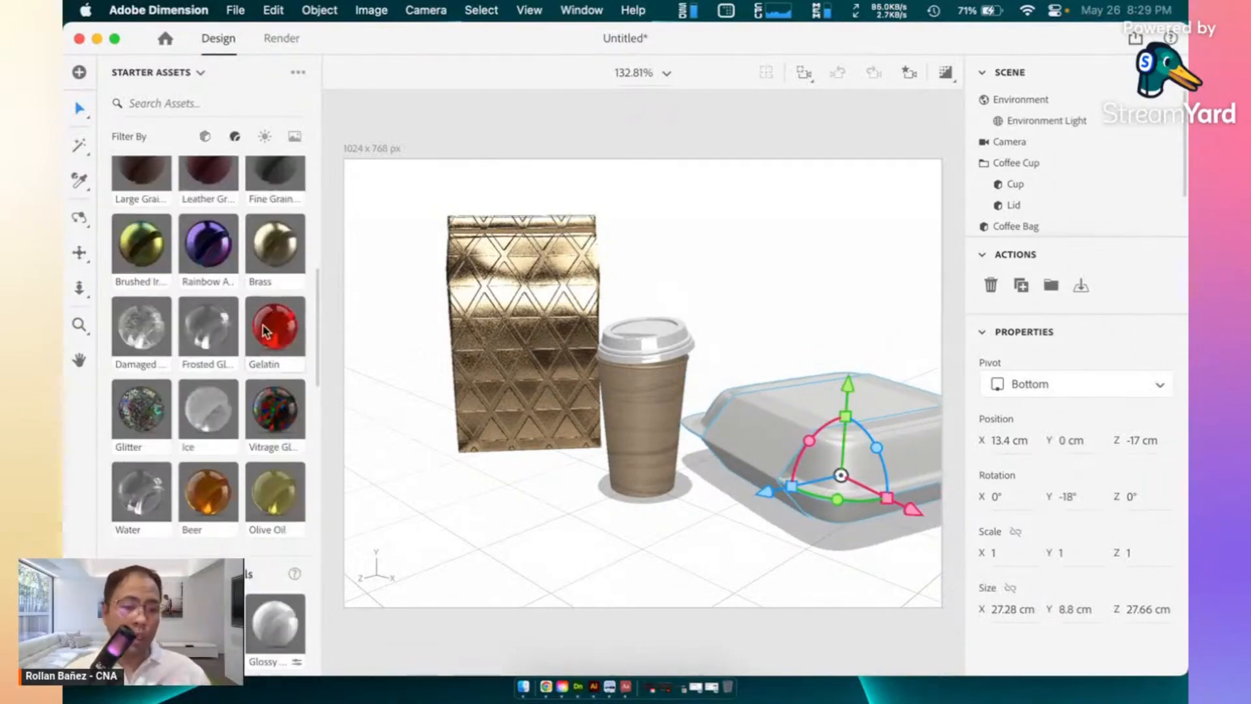
{"action": "scroll", "coordinate": [264, 327], "scroll_direction": "down", "scroll_amount": 6}
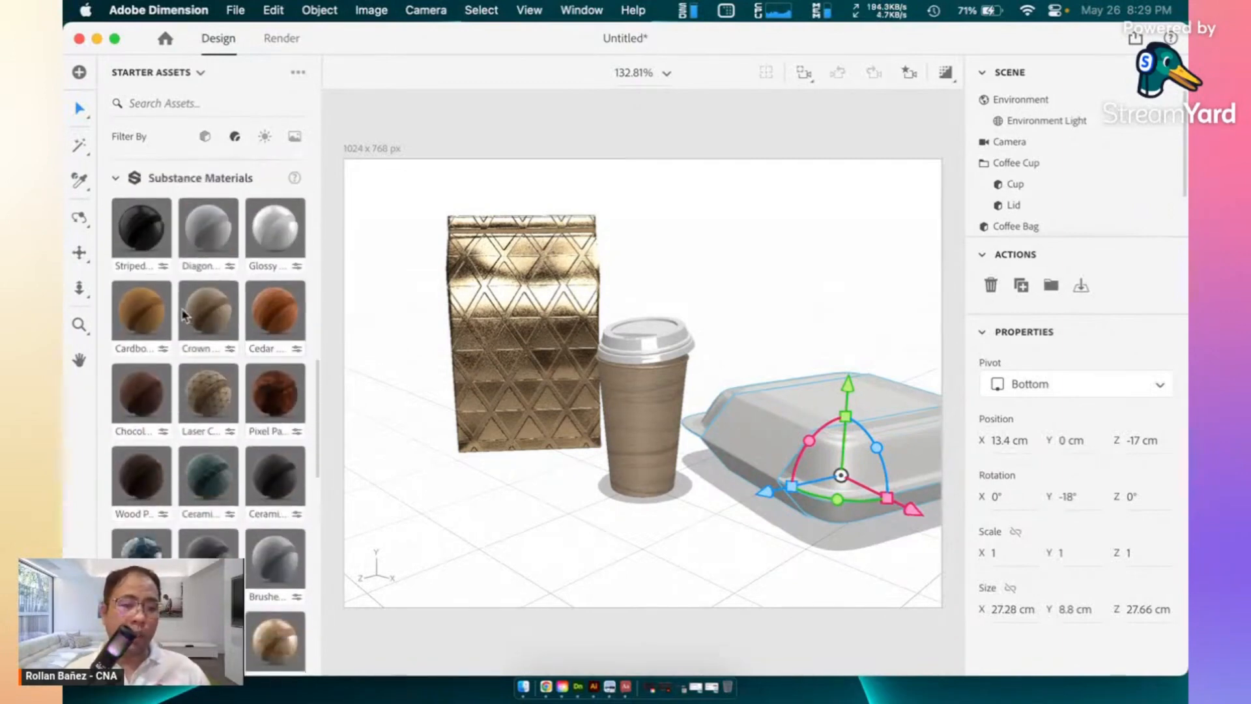
{"action": "left_click_drag", "start_coordinate": [157, 316], "coordinate": [869, 464]}
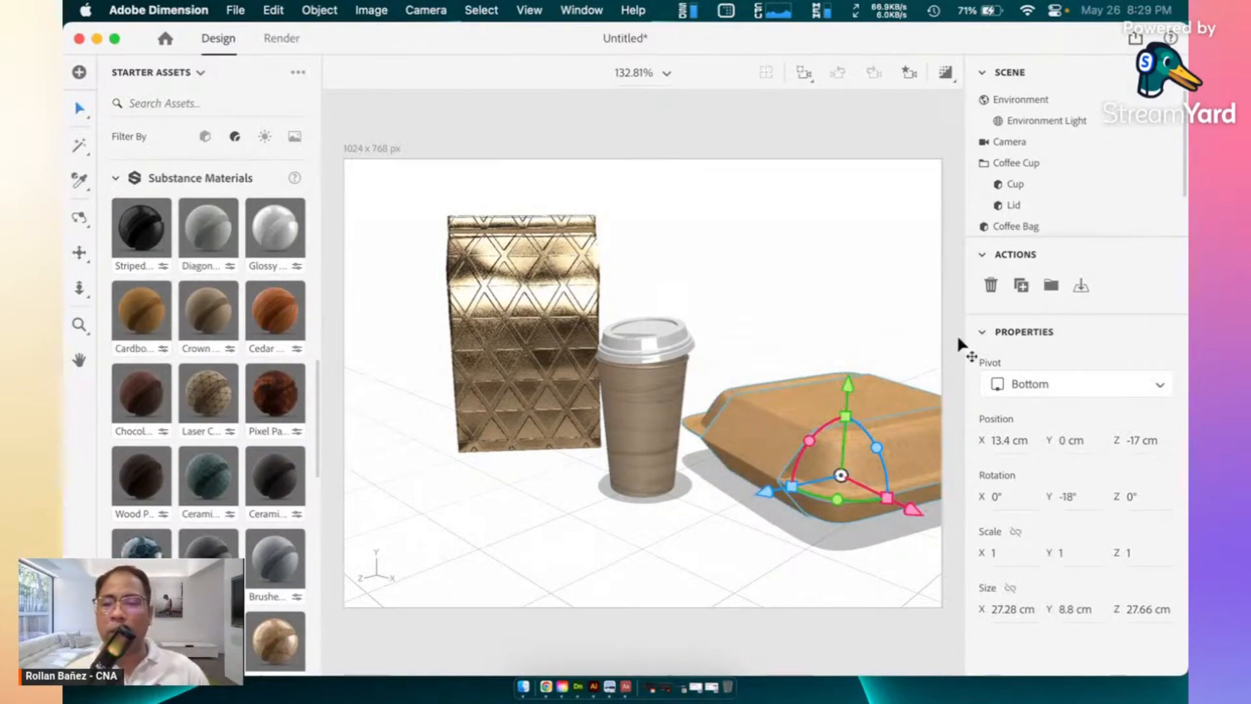
- Expand the Takeout Box group, select its Sleeve part, and apply the Diagonal Paper material to the sleeve
{"action": "scroll", "coordinate": [1059, 192], "scroll_direction": "down", "scroll_amount": 2}
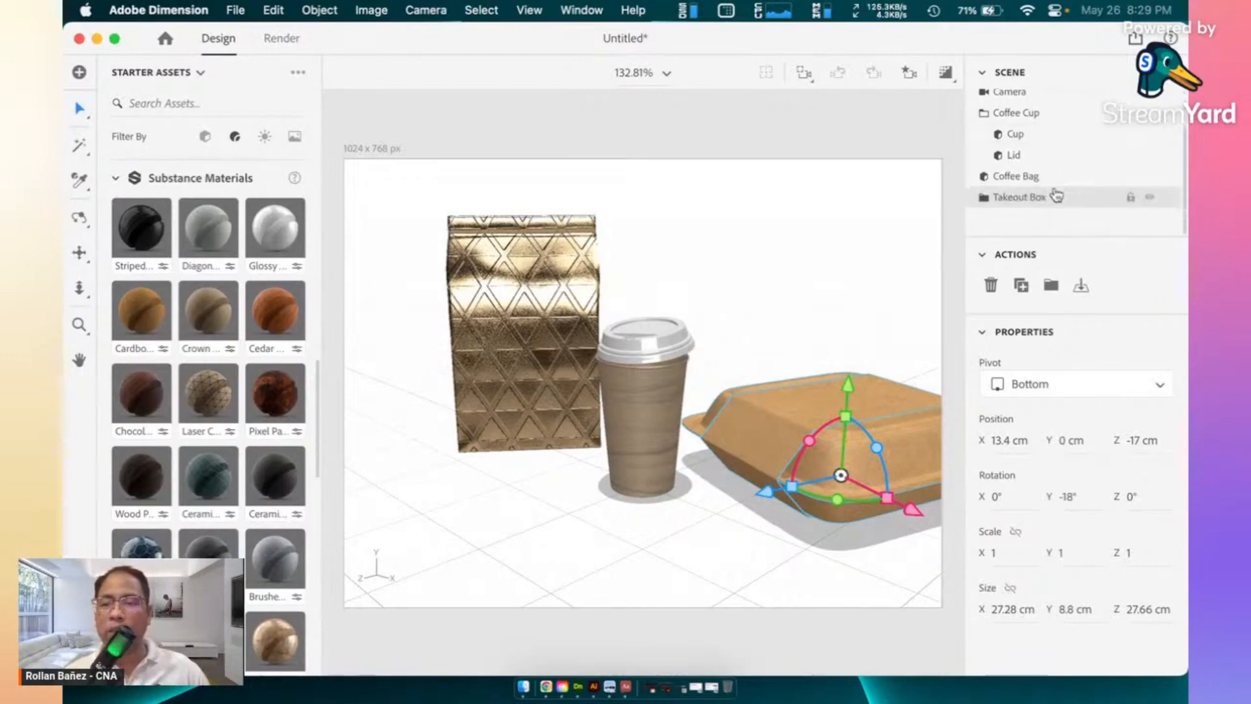
{"action": "left_click", "coordinate": [990, 199]}
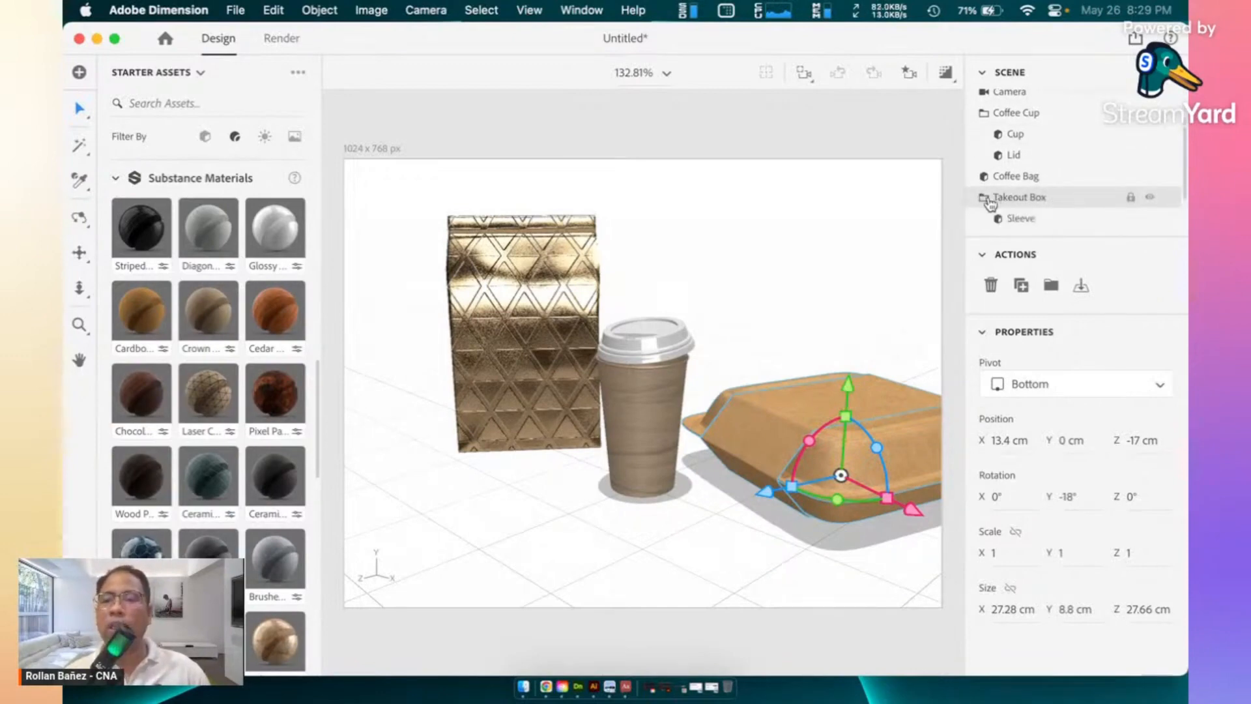
{"action": "scroll", "coordinate": [1016, 195], "scroll_direction": "down", "scroll_amount": 3}
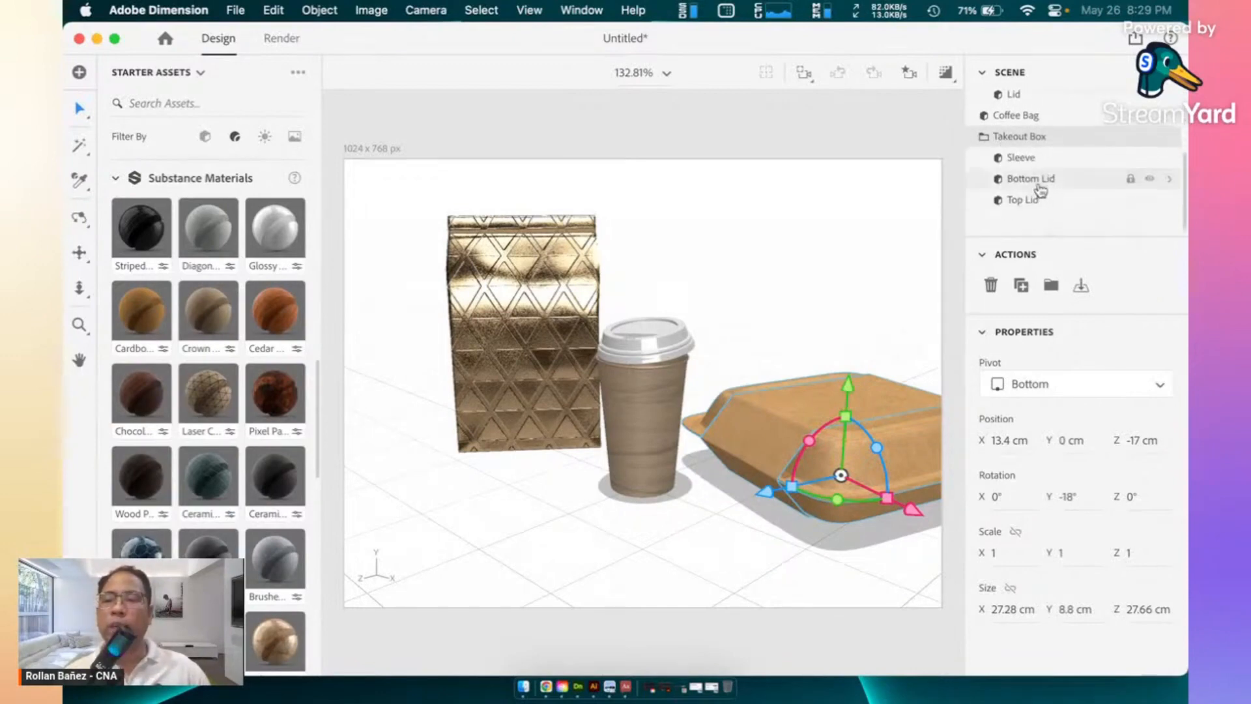
{"action": "left_click", "coordinate": [1039, 188]}
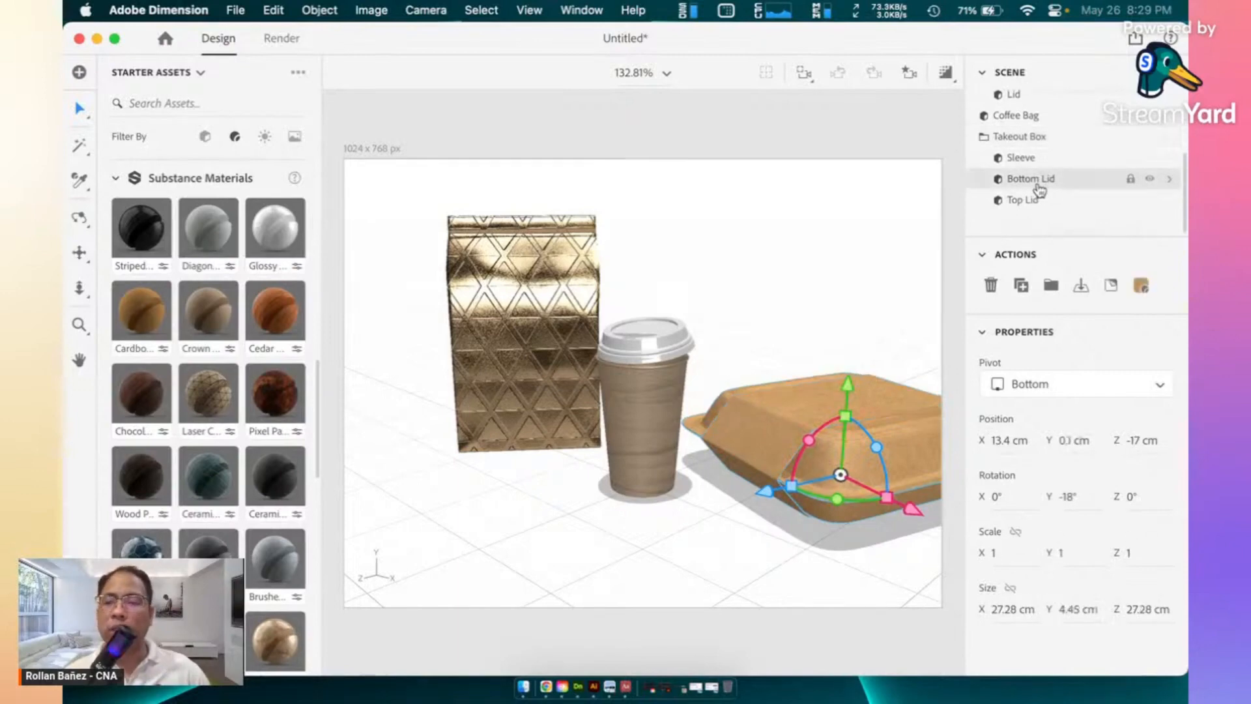
{"action": "left_click", "coordinate": [1023, 201]}
{"action": "left_click", "coordinate": [1022, 163]}
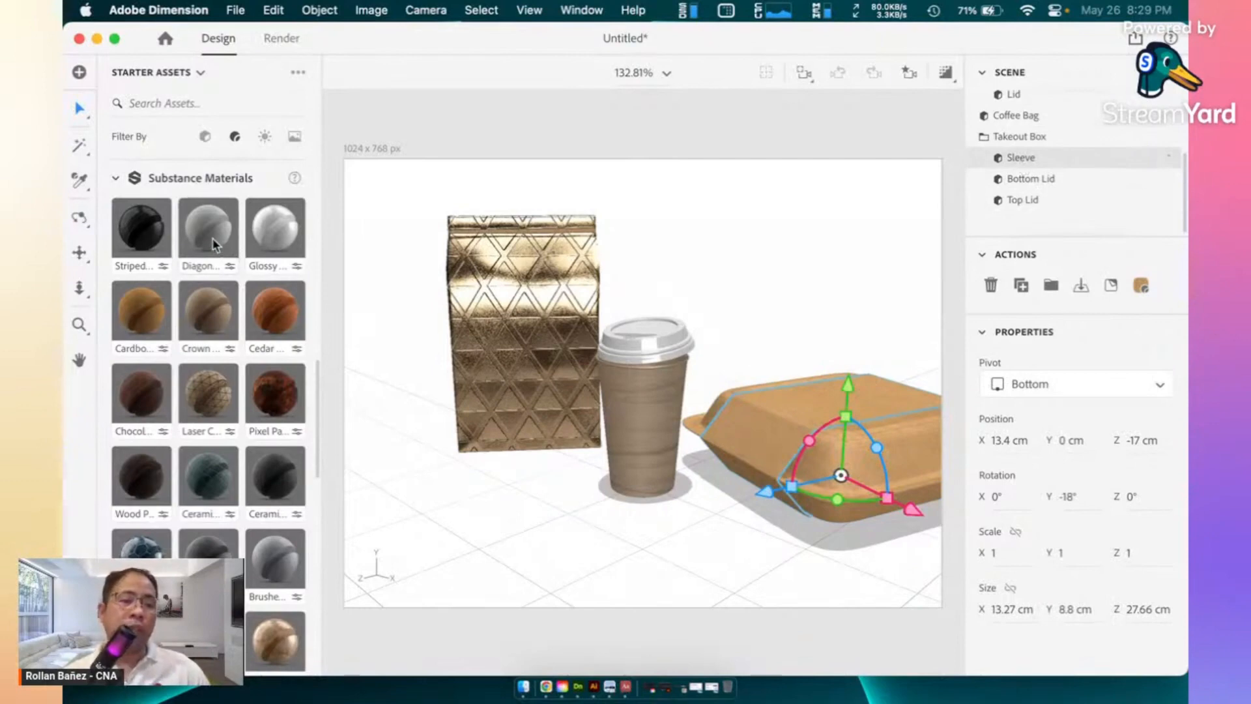
{"action": "left_click_drag", "start_coordinate": [213, 241], "coordinate": [775, 414]}
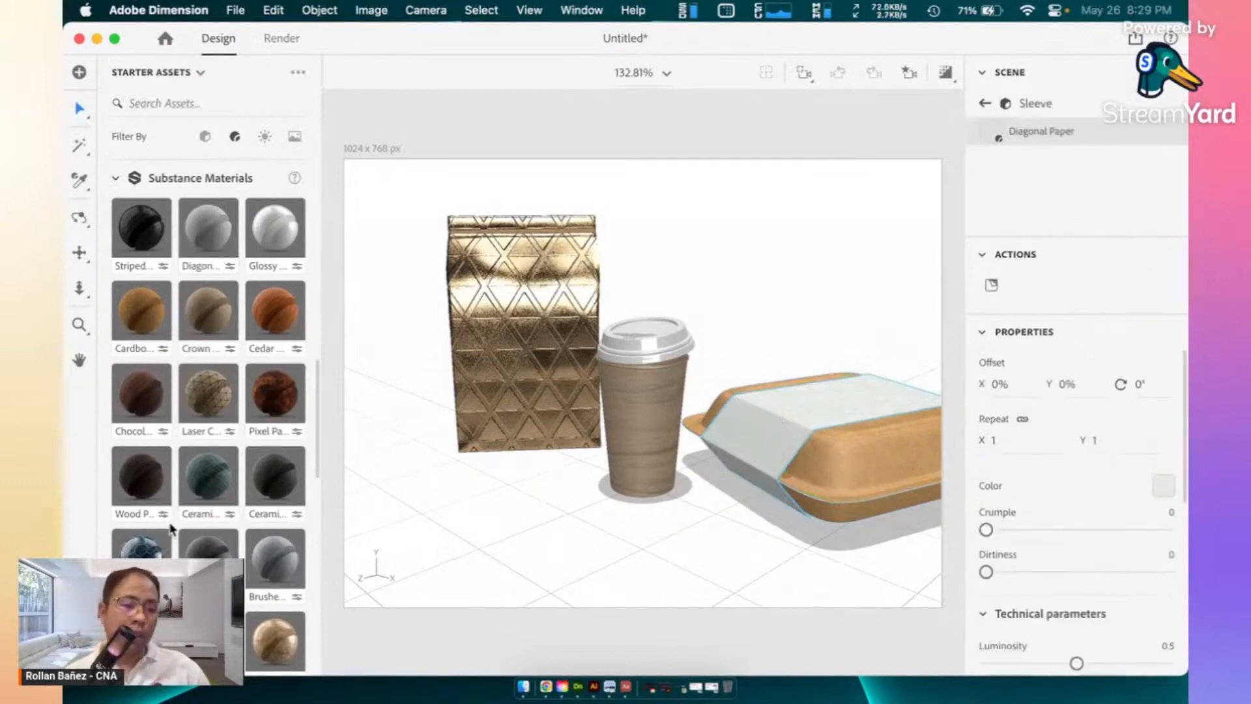
- Find the red Smooth material among the Substance materials and apply it to the takeout box sleeve
{"action": "scroll", "coordinate": [176, 525], "scroll_direction": "down", "scroll_amount": 10}
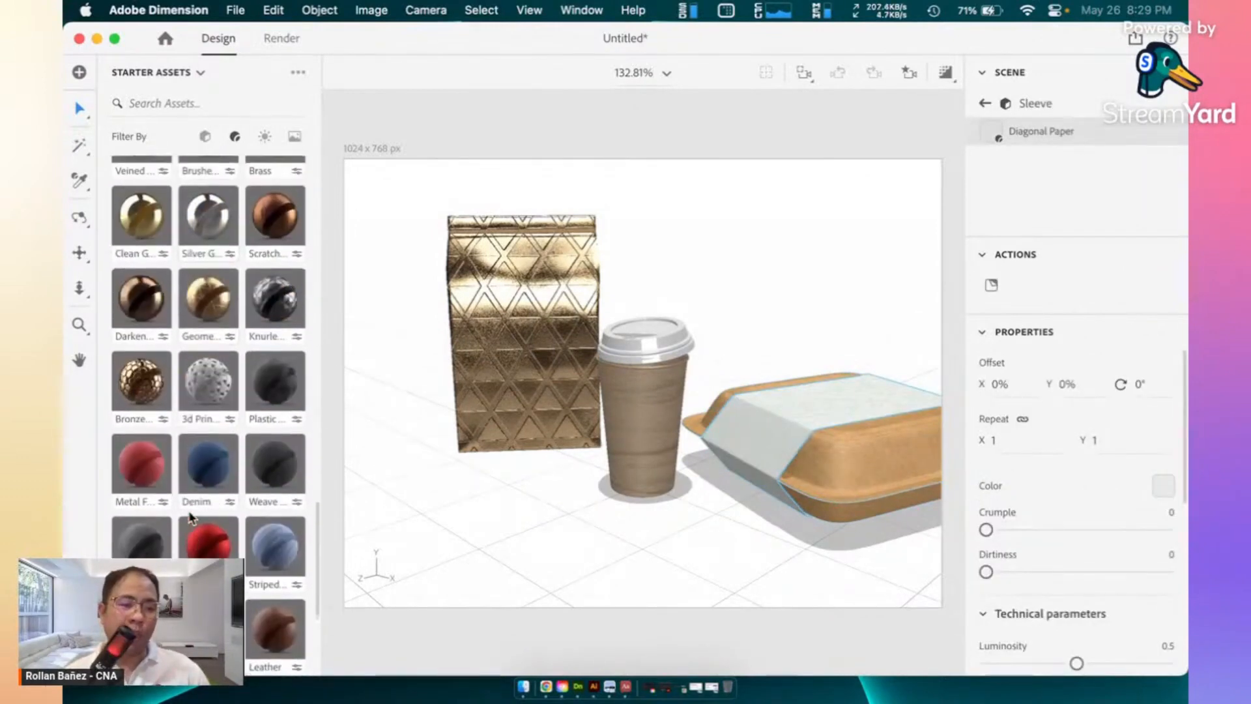
{"action": "scroll", "coordinate": [190, 518], "scroll_direction": "up", "scroll_amount": 2}
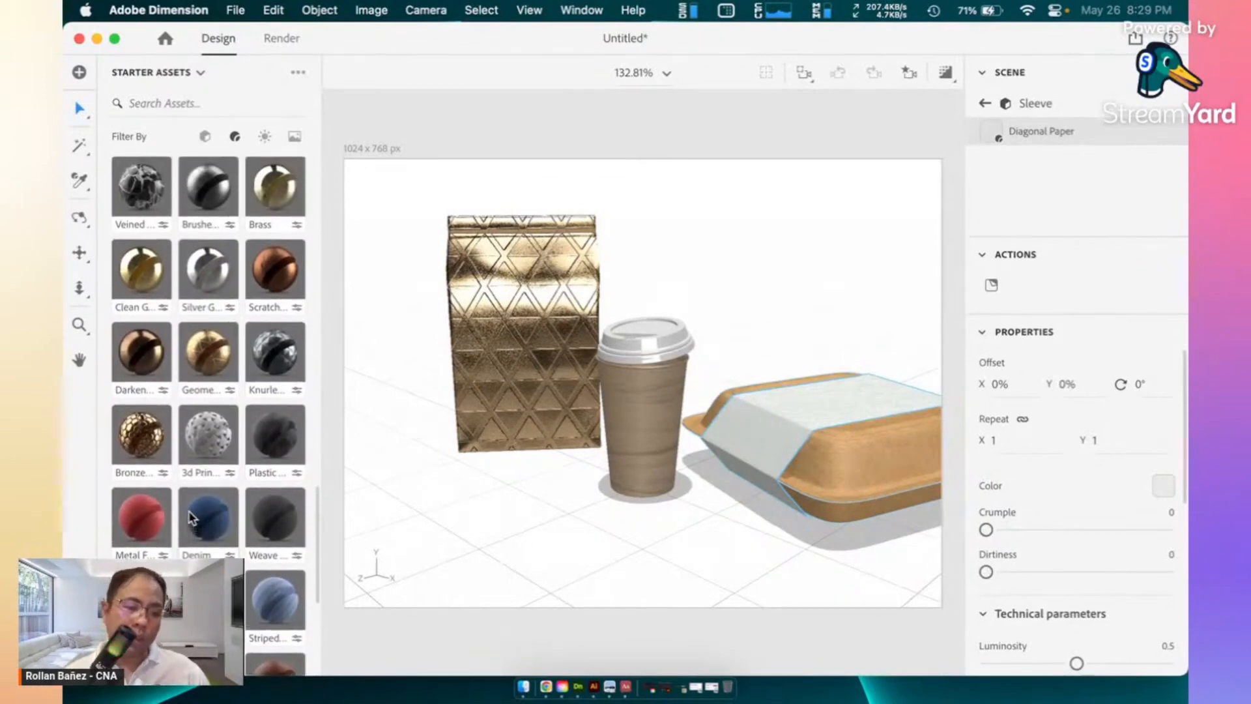
{"action": "scroll", "coordinate": [190, 518], "scroll_direction": "down", "scroll_amount": 5}
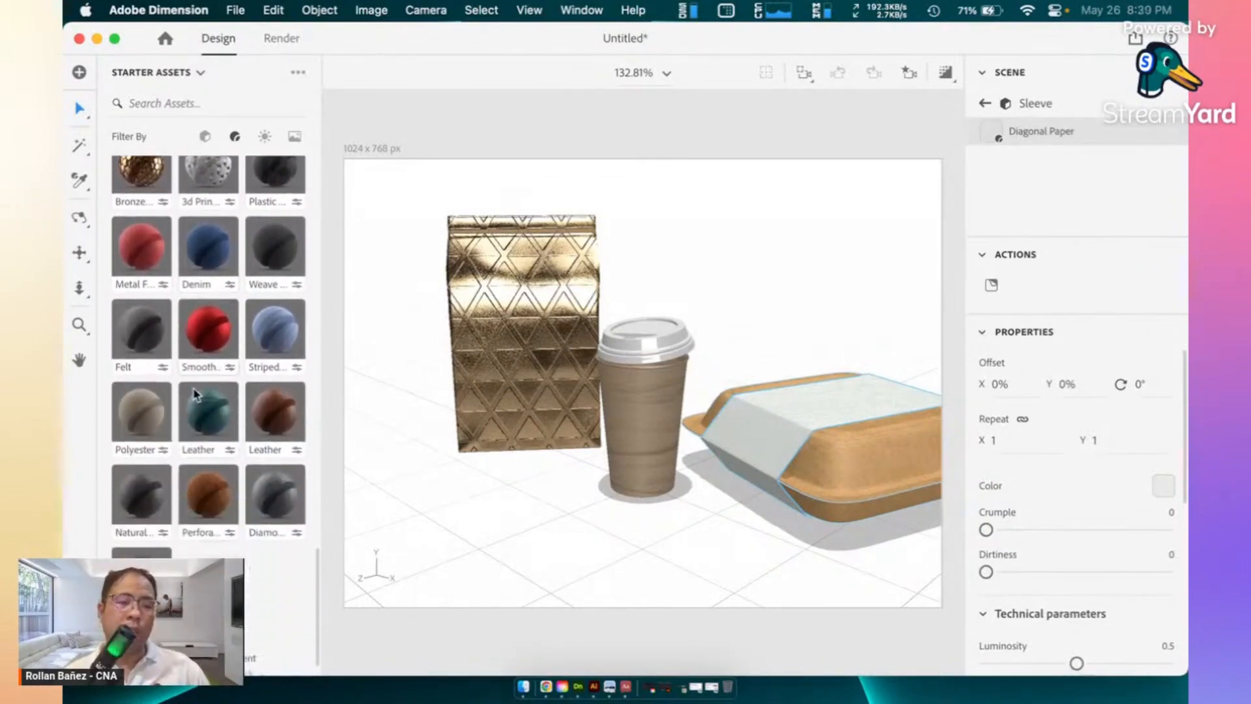
{"action": "left_click_drag", "start_coordinate": [213, 349], "coordinate": [780, 419]}
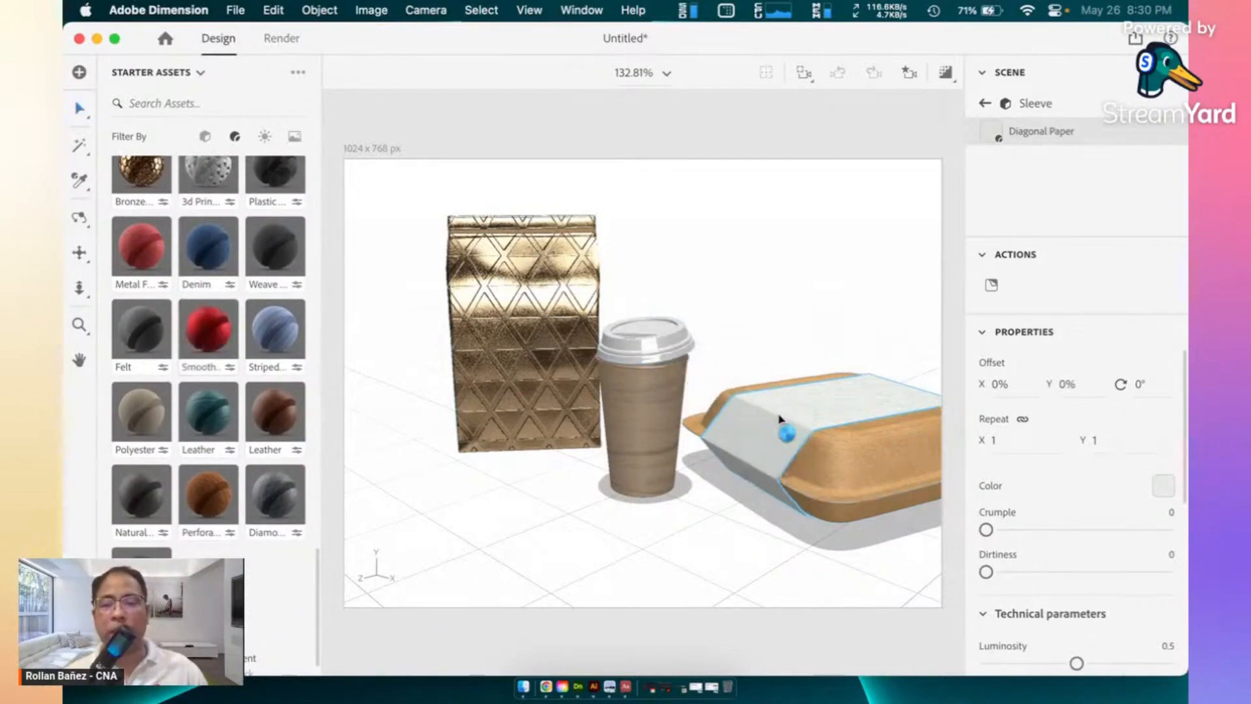